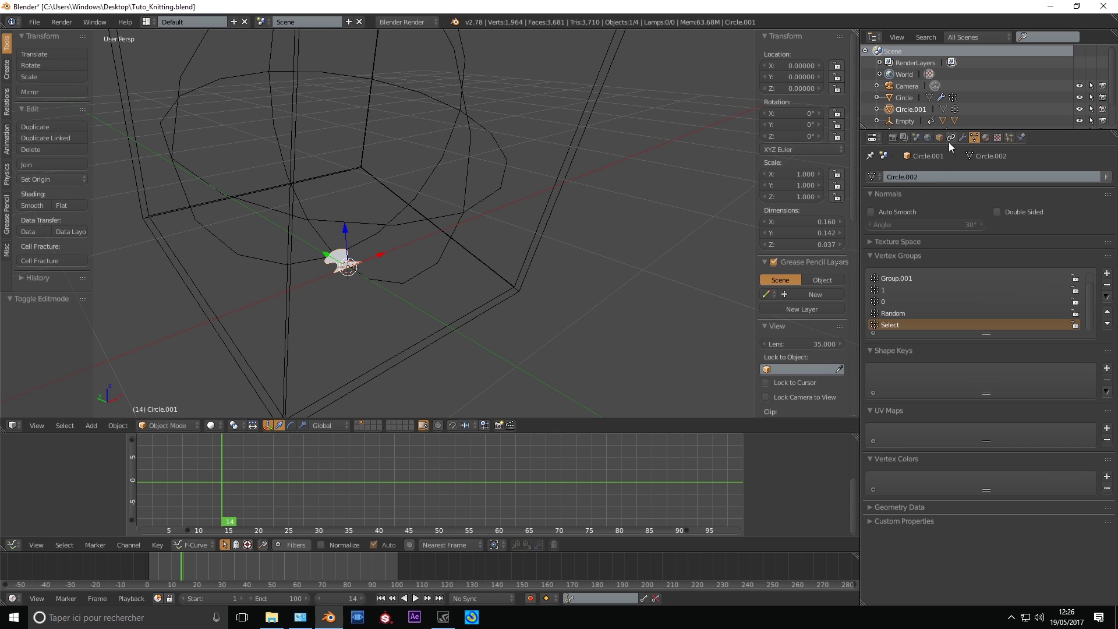
# Rewind to frame 0 and add an Array modifier with Count 25 to the stitch.
pyautogui.click(964, 138)
pyautogui.click(148, 567)
pyautogui.click(941, 177)
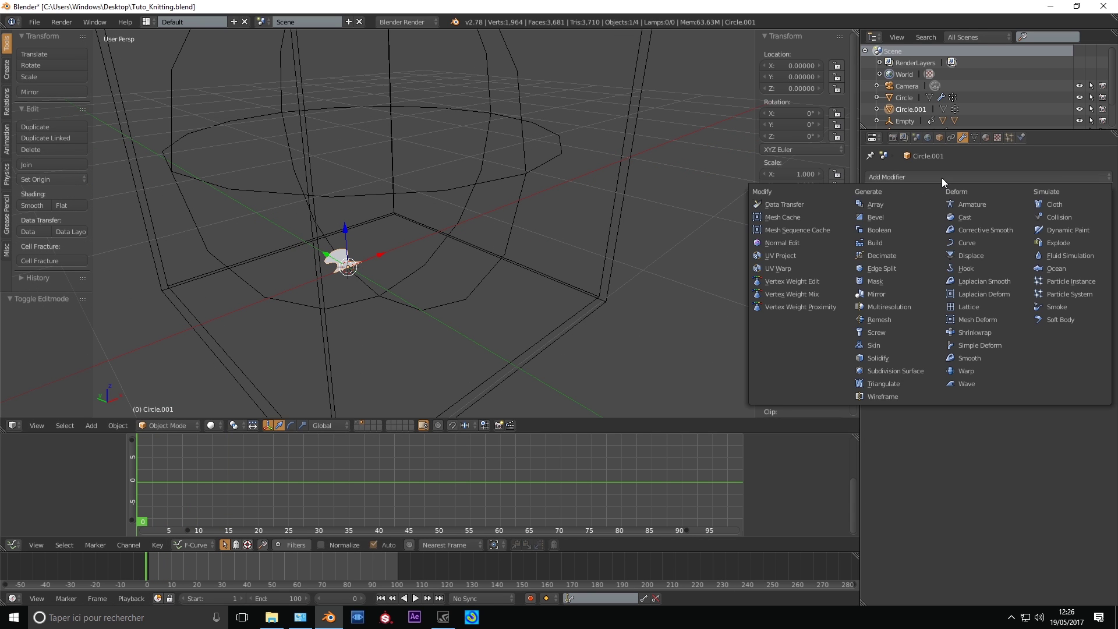
pyautogui.click(891, 204)
pyautogui.click(975, 241)
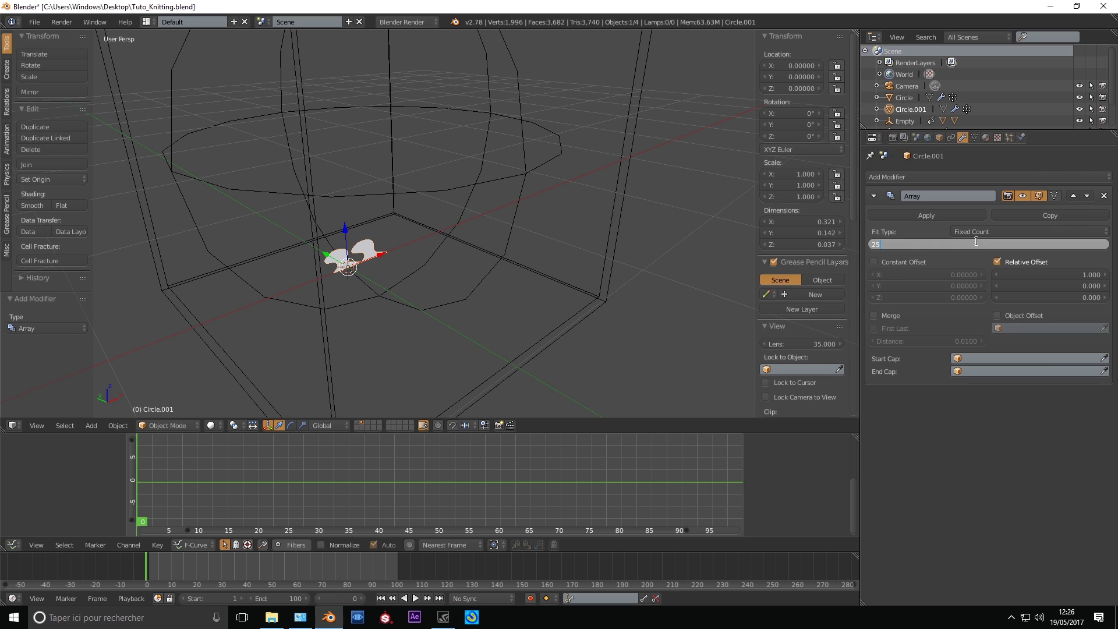
pyautogui.press('Return')
# Duplicate it as Array.001 with Count 50 and relative offset 0 / 0.5.
pyautogui.click(1046, 220)
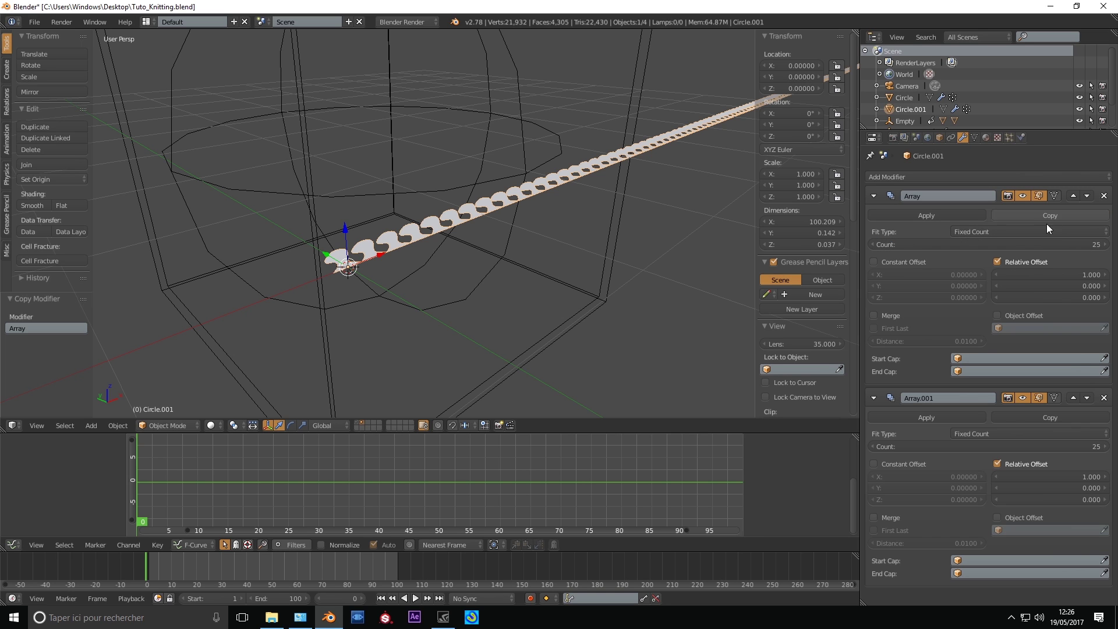
pyautogui.click(994, 444)
pyautogui.write('50')
pyautogui.press('Return')
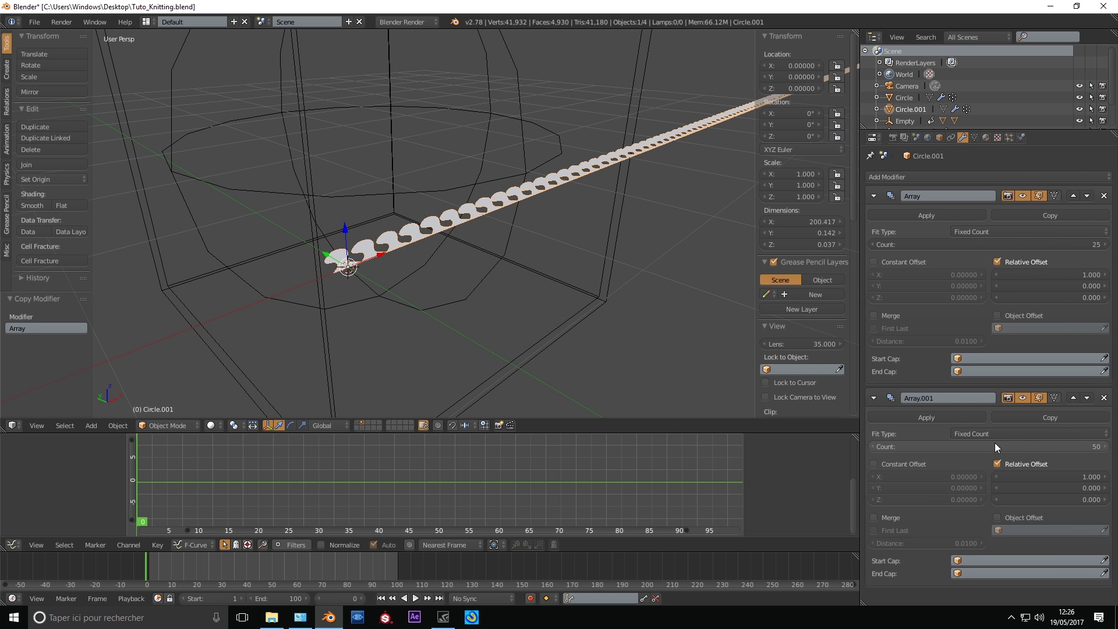
pyautogui.doubleClick(1047, 476)
pyautogui.write('0')
pyautogui.press('Tab')
pyautogui.write('0.5')
pyautogui.press('Return')
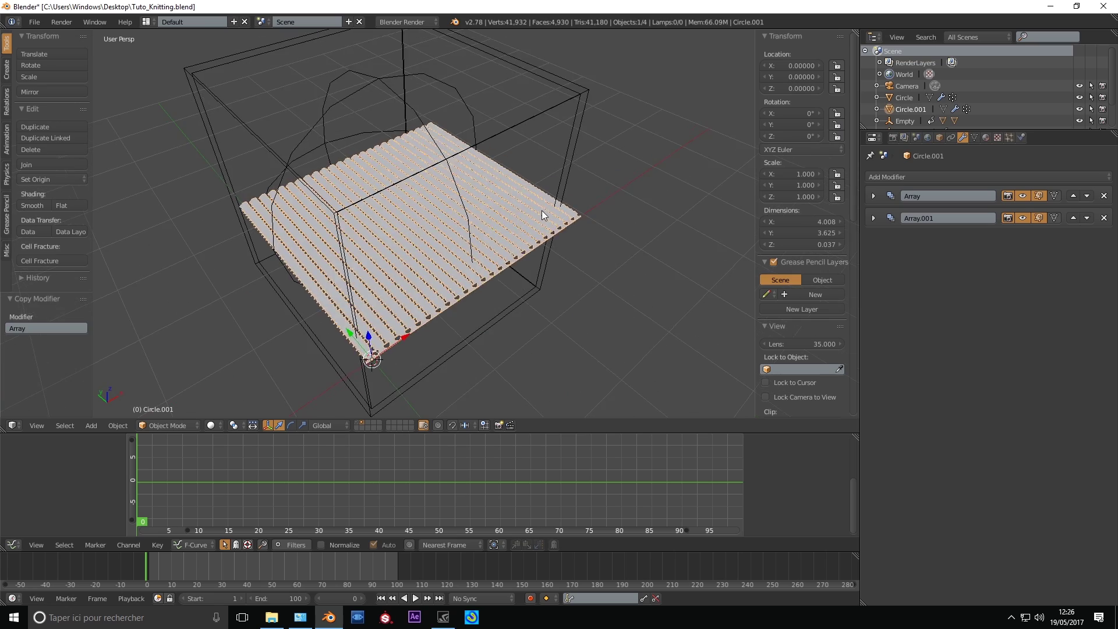
# Add a Wireframe modifier with Boundary and Even Thickness enabled.
pyautogui.press('a')
pyautogui.click(950, 177)
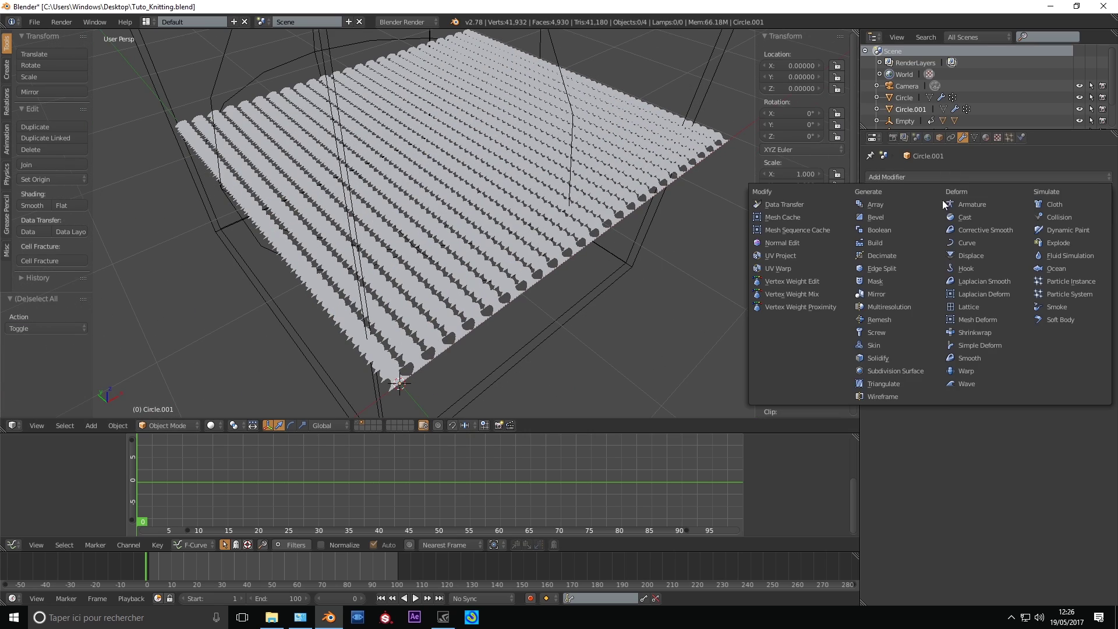
pyautogui.click(902, 395)
pyautogui.scroll(3, 582, 262)
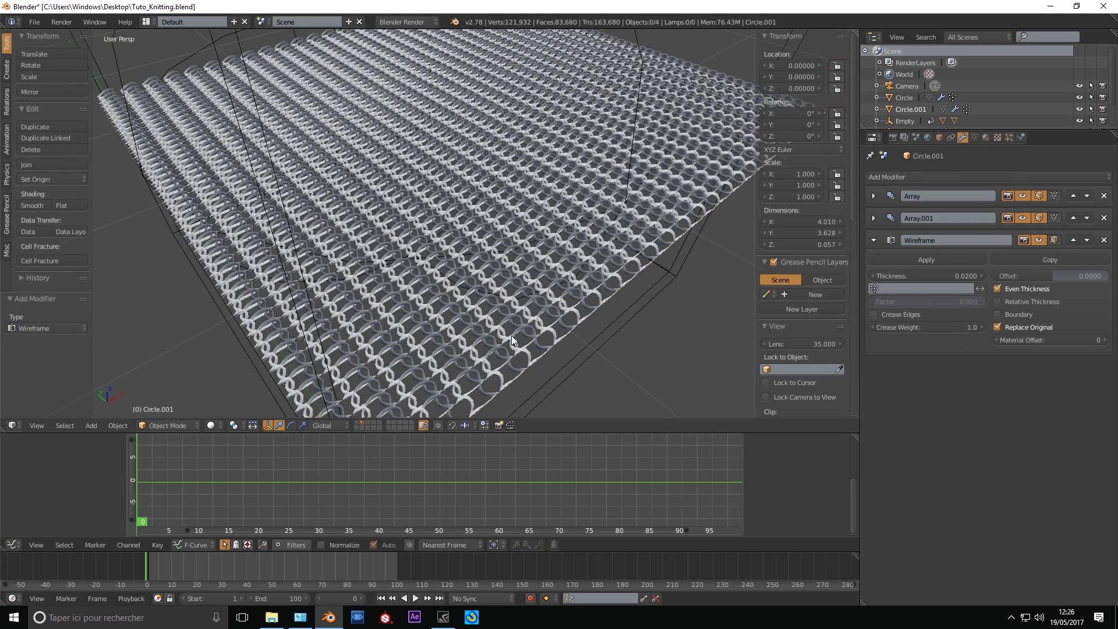
pyautogui.click(1011, 313)
pyautogui.click(1012, 289)
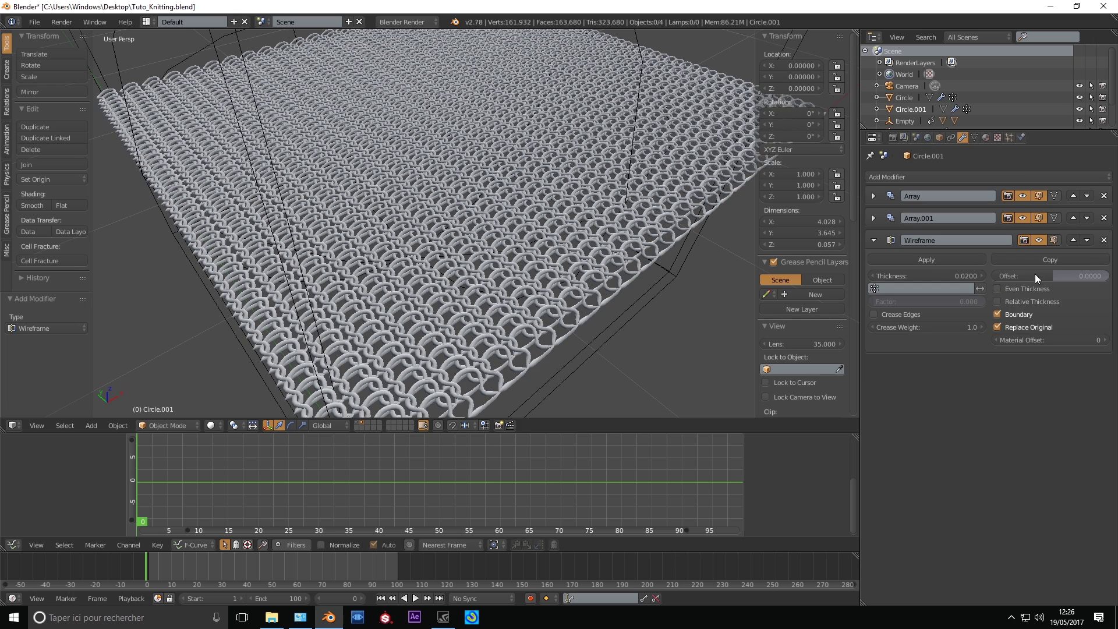
pyautogui.click(1055, 288)
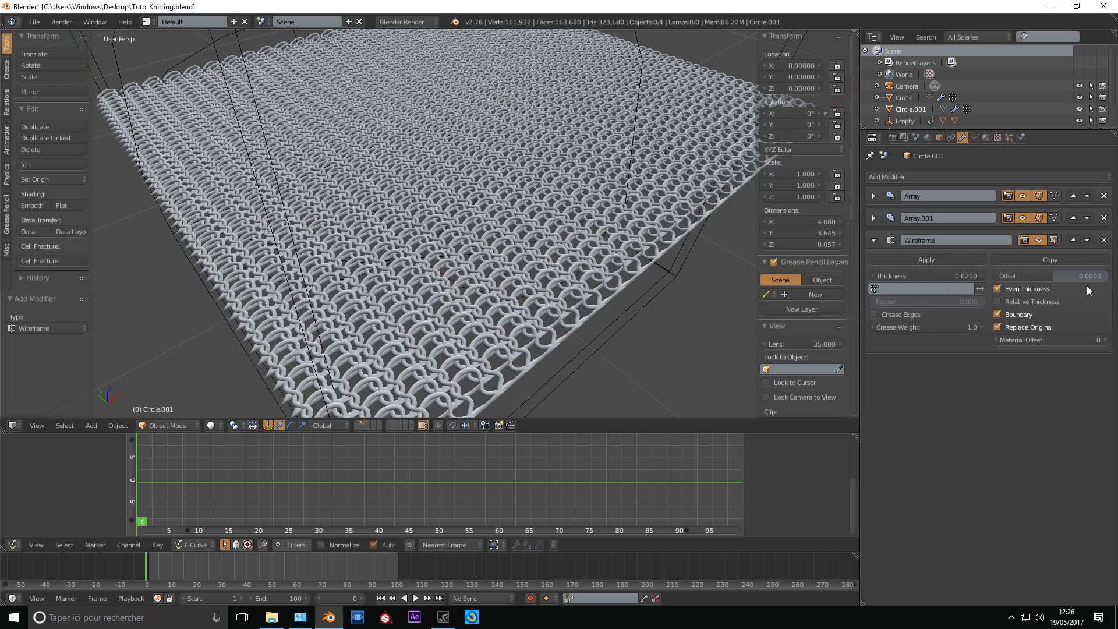
# Keep the wireframe Offset at 0 and hide the modifier in the viewport.
pyautogui.moveTo(1063, 279); pyautogui.dragTo(1063, 278)
pyautogui.click(1103, 240)
pyautogui.click(988, 176)
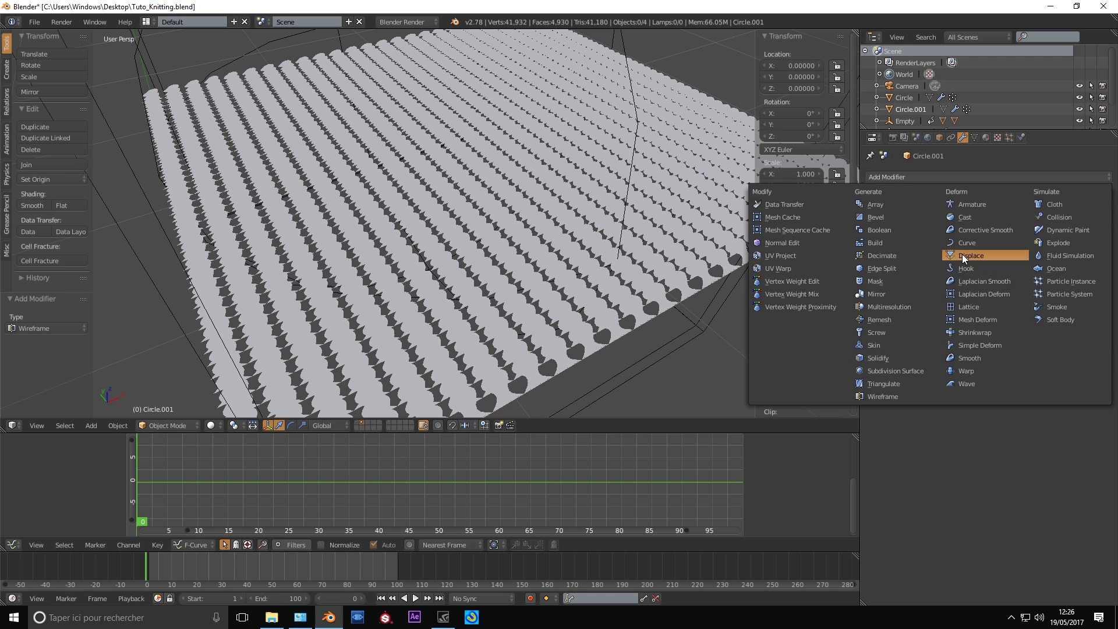
# Add a VertexWeightProximity on group Group and move it and Displace above Wireframe.
pyautogui.click(800, 304)
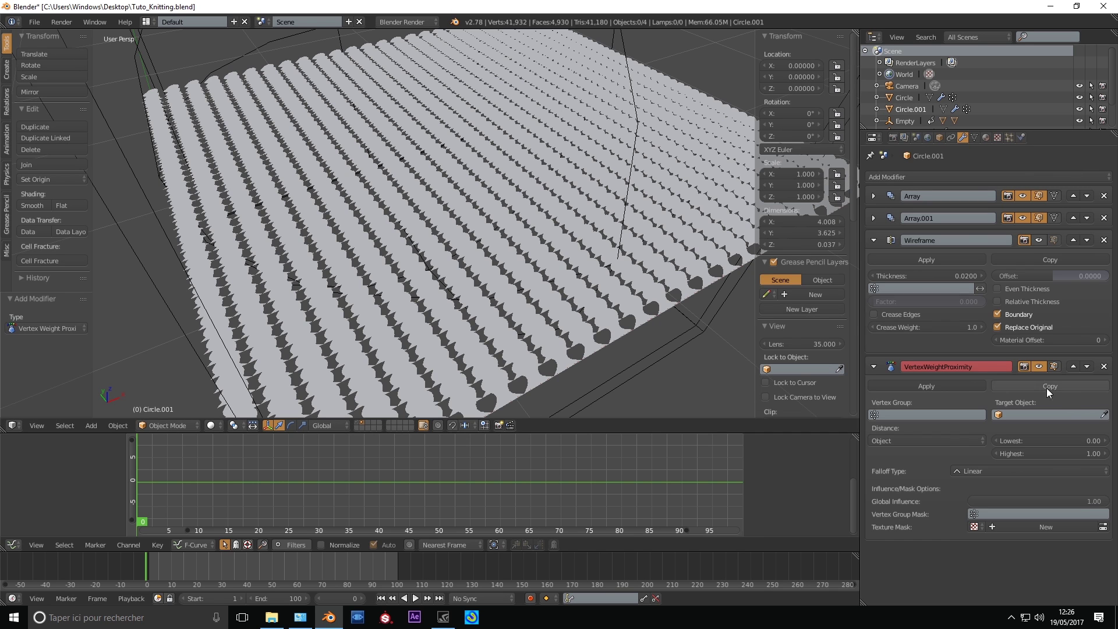
pyautogui.click(1072, 365)
pyautogui.click(925, 288)
pyautogui.click(914, 320)
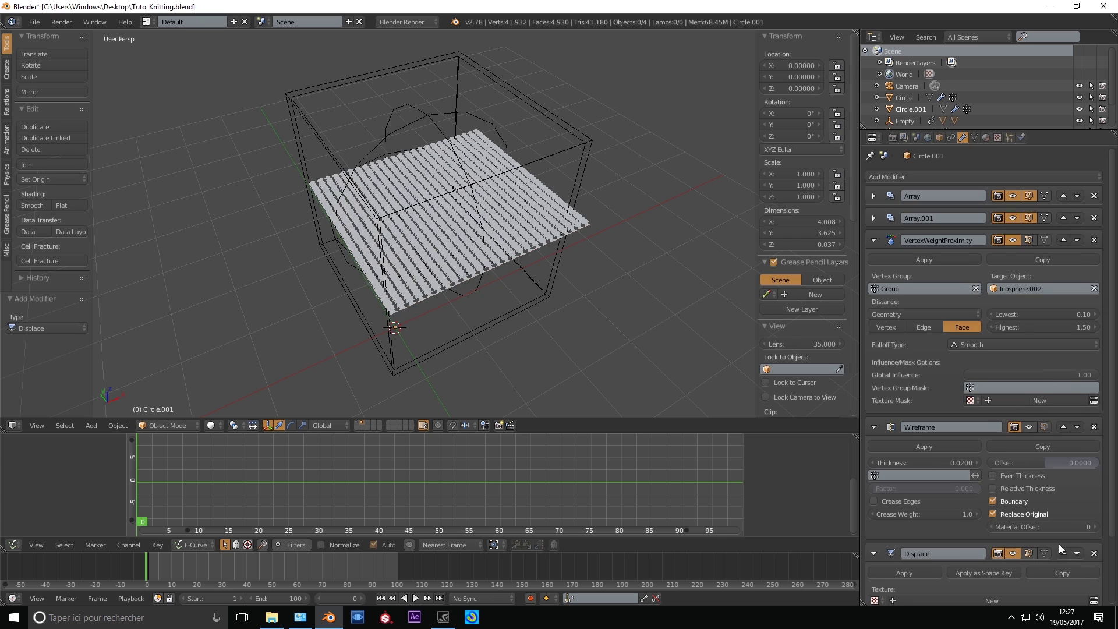
pyautogui.click(1063, 553)
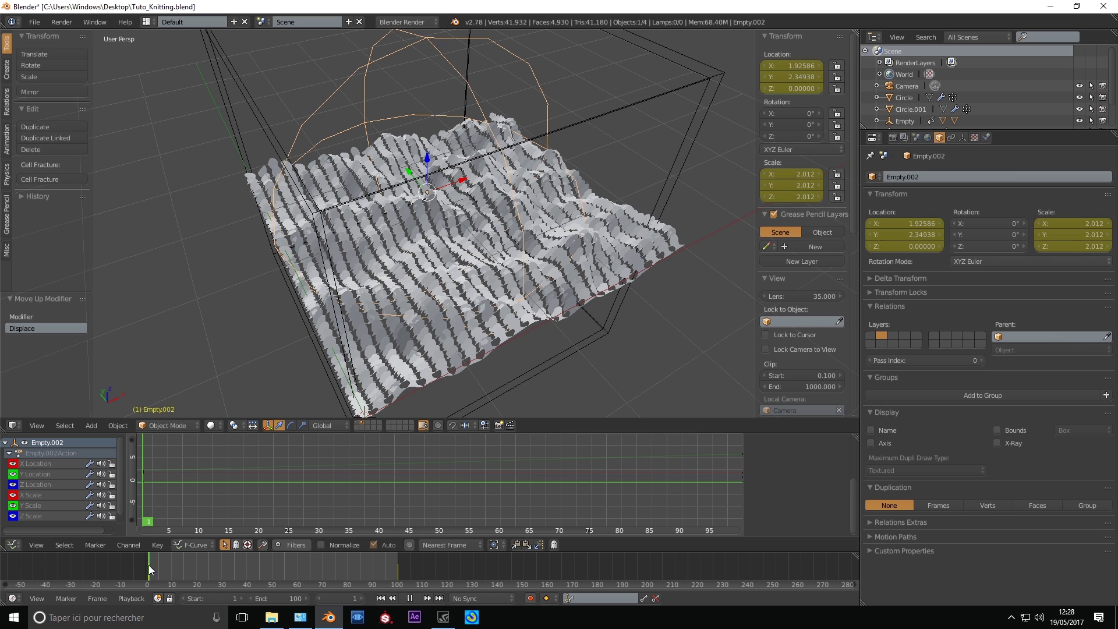
# Stop playback and clear Empty.002's scale keyframes.
pyautogui.hotkey('alt', 'a')
pyautogui.click(36, 494)
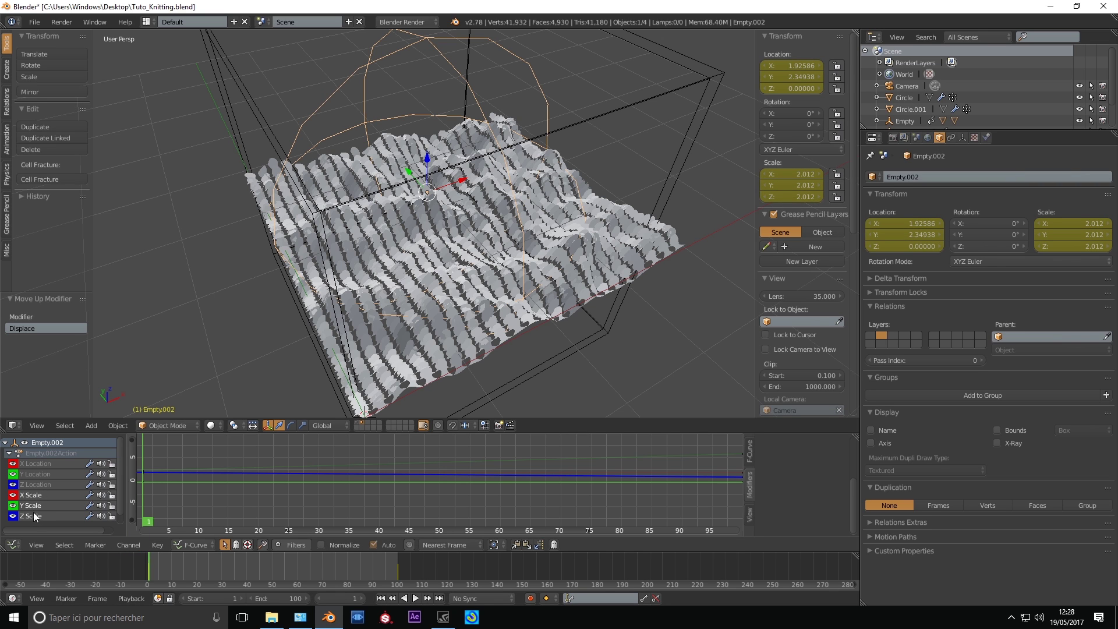
pyautogui.rightClick(791, 175)
pyautogui.click(774, 175)
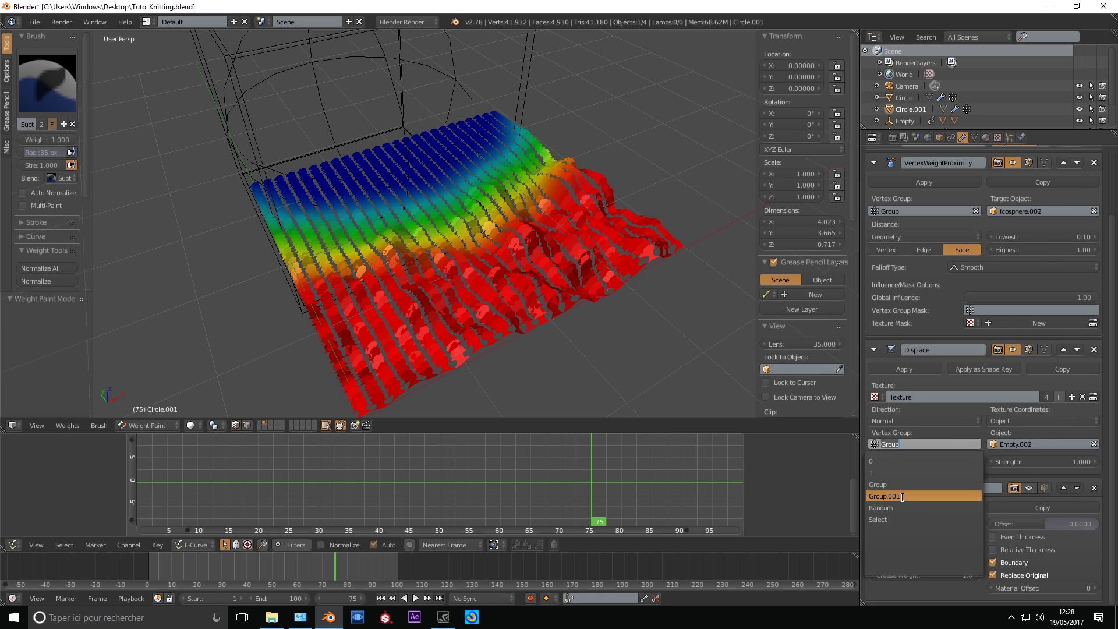
# Limit Displace to Group.001 and duplicate the proximity modifier on Group.001 targeting Icosphere.003.
pyautogui.click(902, 496)
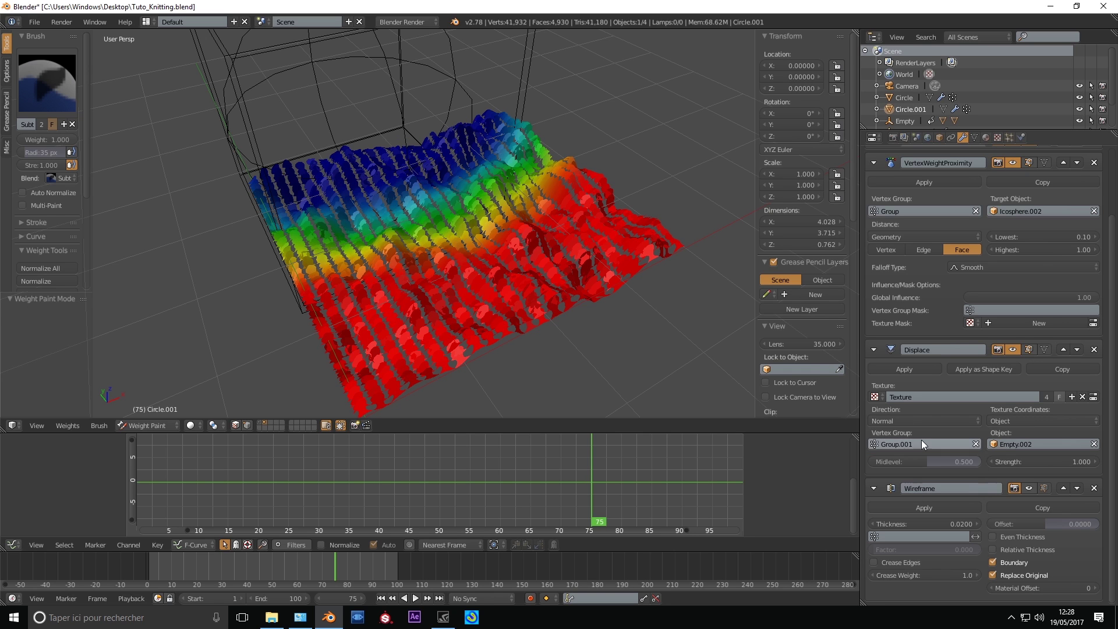
pyautogui.scroll(3, 942, 259)
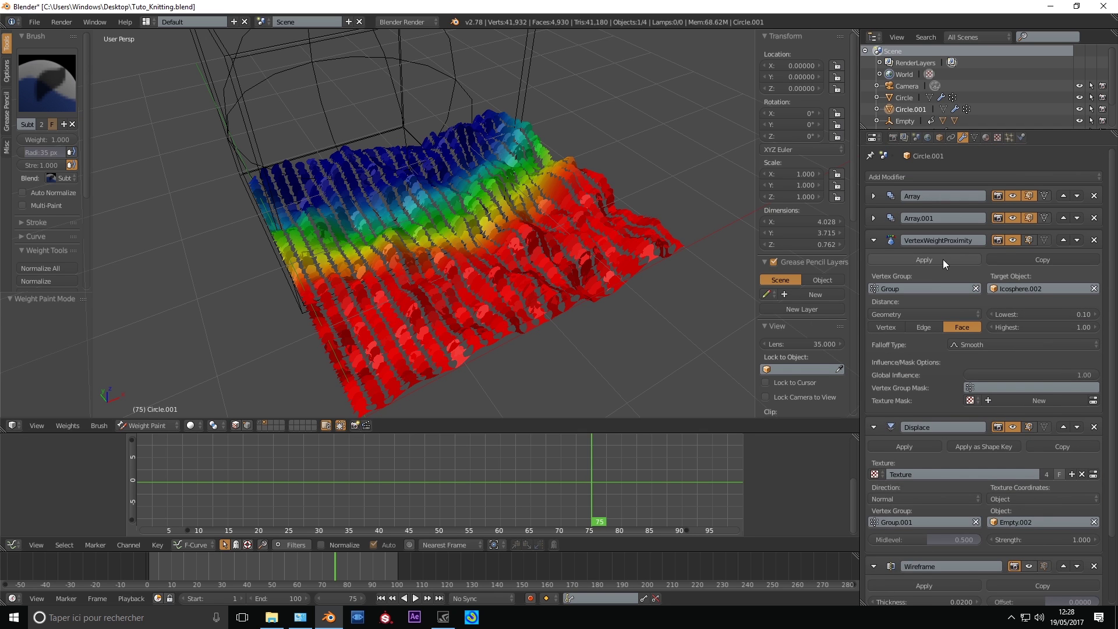
pyautogui.click(1073, 258)
pyautogui.click(909, 476)
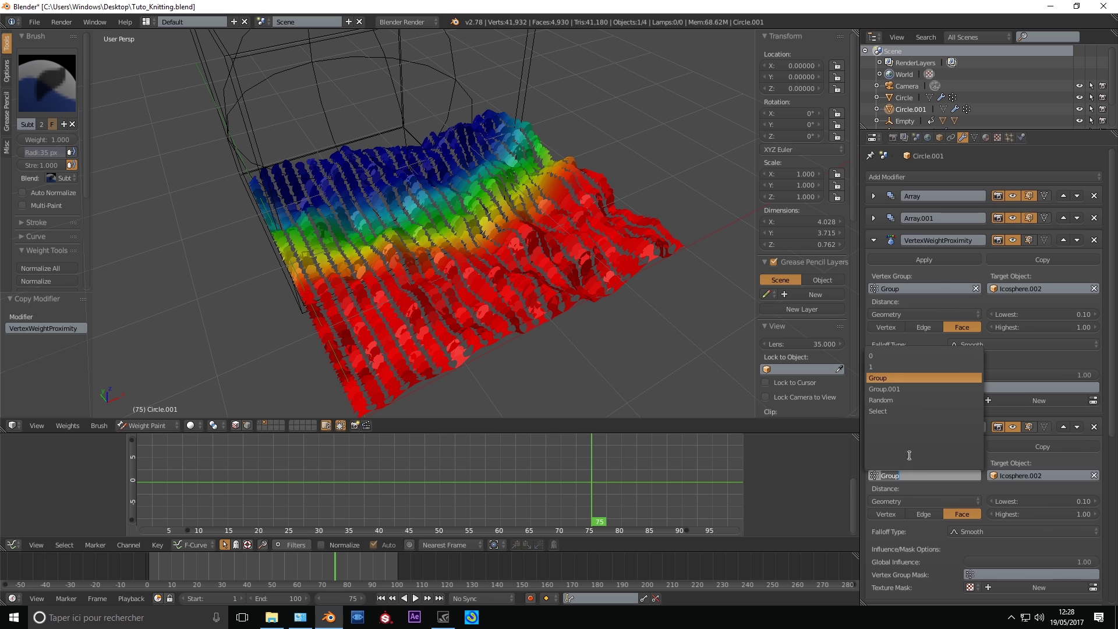
pyautogui.click(909, 387)
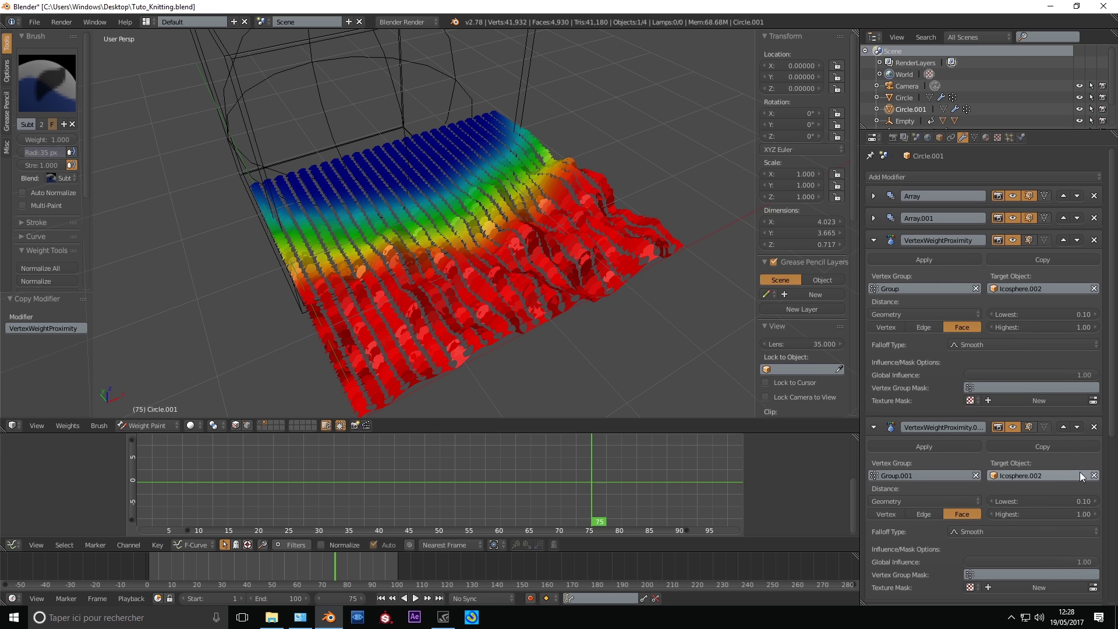
pyautogui.click(1095, 475)
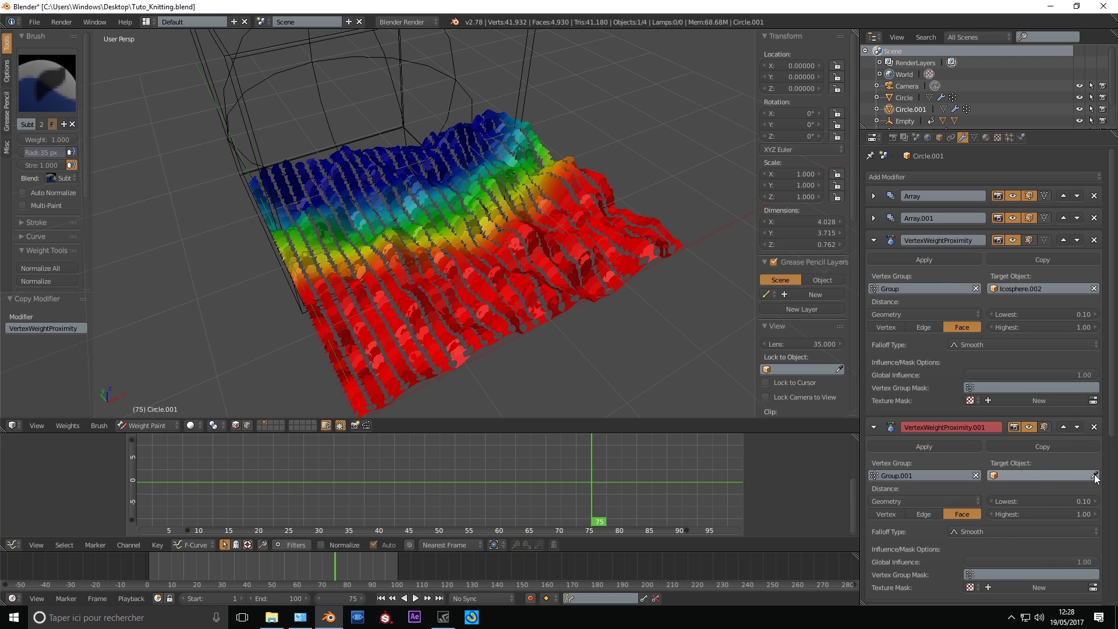
pyautogui.click(523, 84)
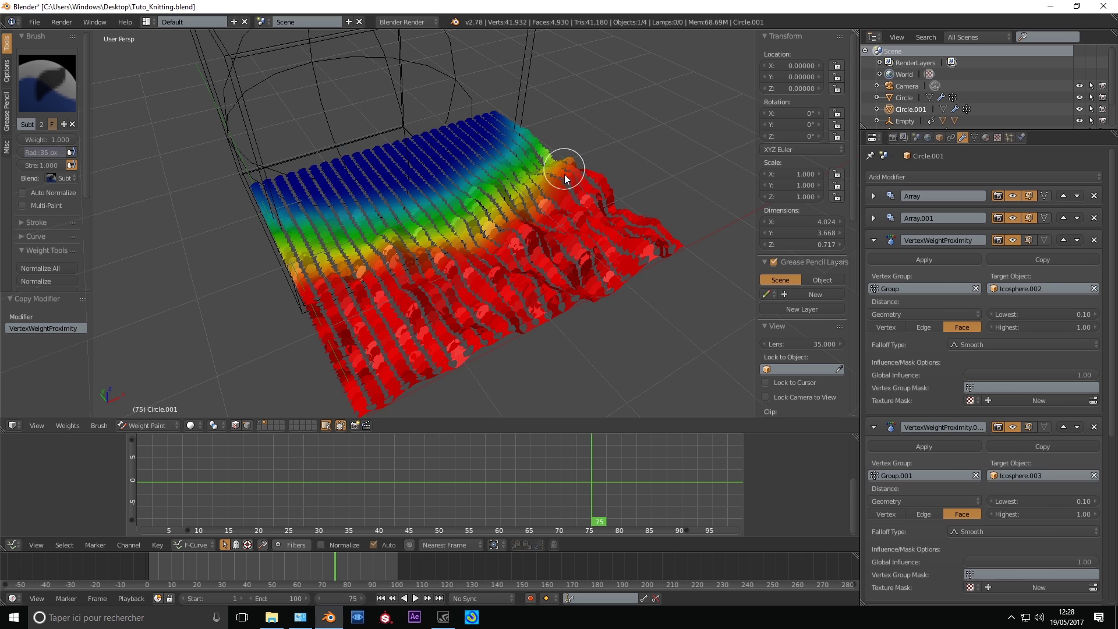
# Set the copy's distances, ending at 1.13 lowest and 0.65 highest.
pyautogui.write('0.5')
pyautogui.press('Return')
pyautogui.click(1042, 509)
pyautogui.write('0.1')
pyautogui.press('Return')
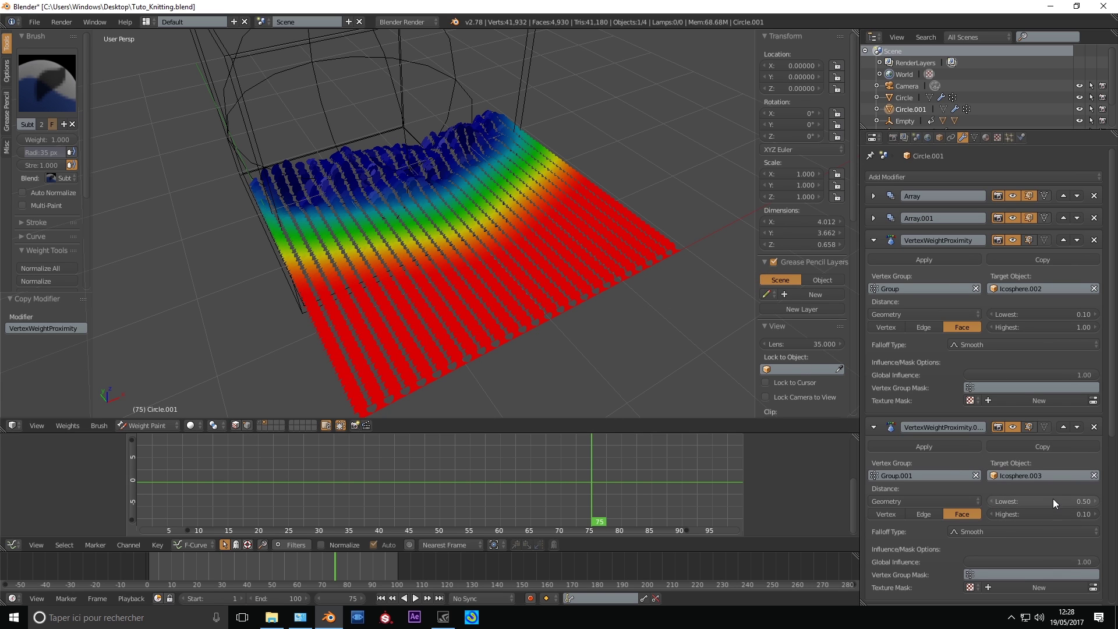
pyautogui.moveTo(1041, 514)
pyautogui.mouseDown()
pyautogui.moveTo(1071, 514)
pyautogui.moveTo(1027, 511)
pyautogui.moveTo(1071, 501)
pyautogui.moveTo(1042, 509)
pyautogui.moveTo(1065, 514)
pyautogui.moveTo(1034, 501)
pyautogui.mouseUp()
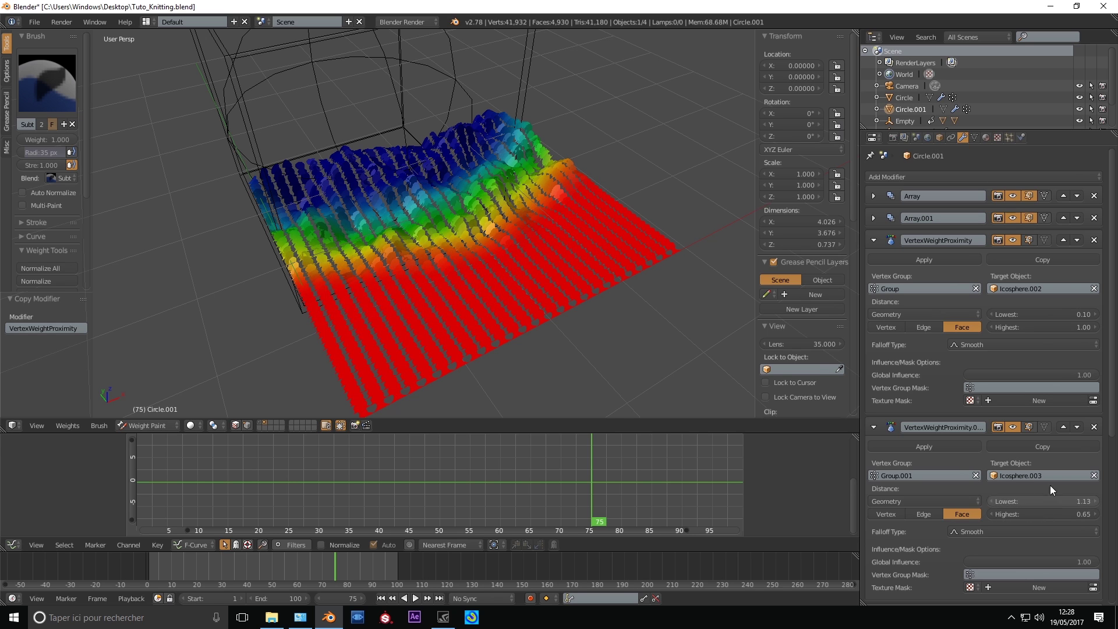
# Preview Group.001's weights and play the animation to frame 98.
pyautogui.click(973, 138)
pyautogui.click(906, 289)
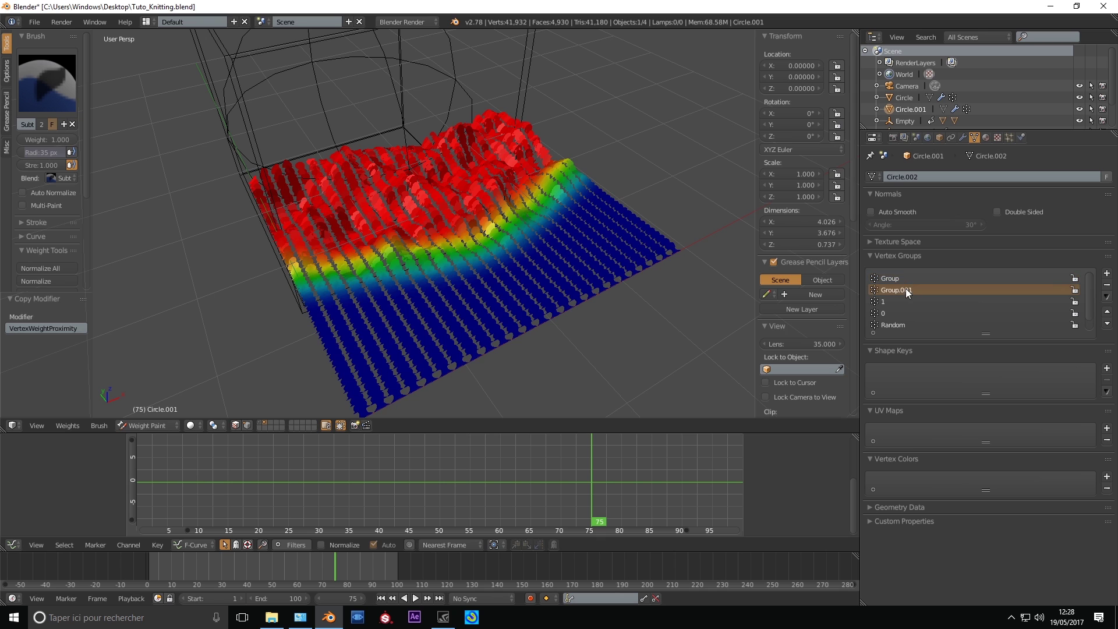
pyautogui.click(964, 138)
pyautogui.hotkey('alt', 'a')
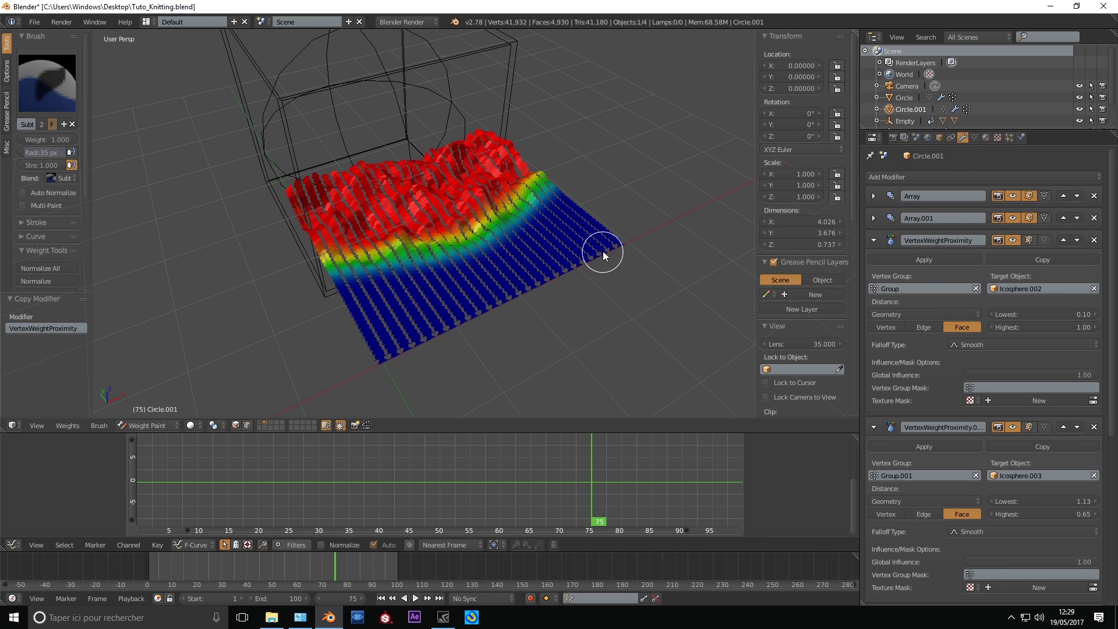
pyautogui.hotkey('alt', 'a')
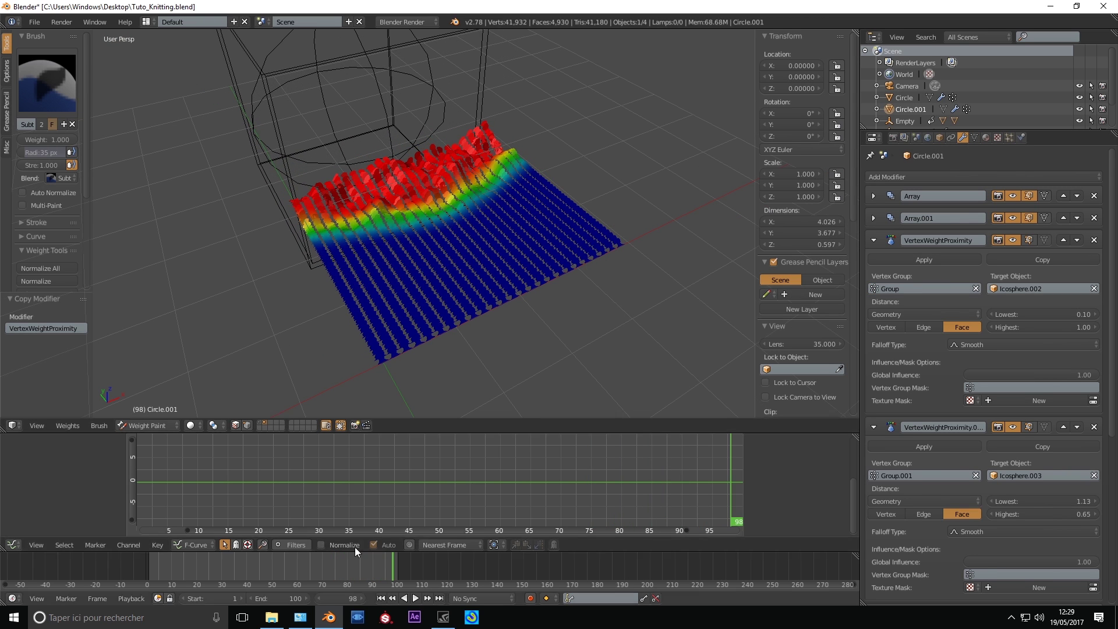
# Return to Object Mode and orbit to inspect the unravelled stitches.
pyautogui.hotkey('ctrl', 'Tab')
pyautogui.scroll(-6, 1056, 480)
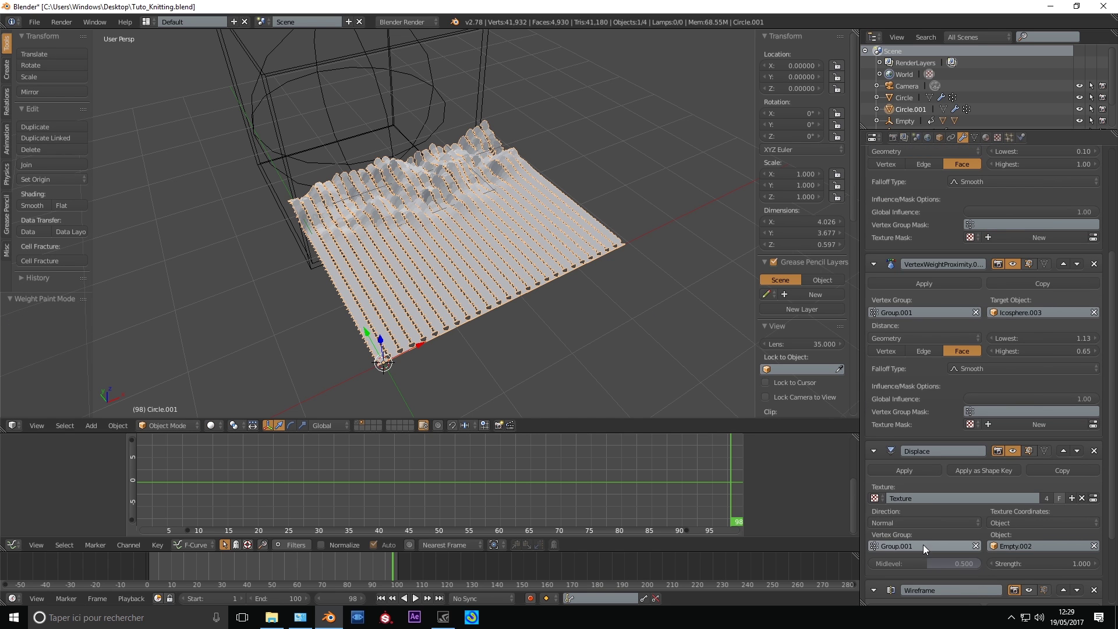
pyautogui.moveTo(533, 282); pyautogui.dragTo(588, 252, button='middle')
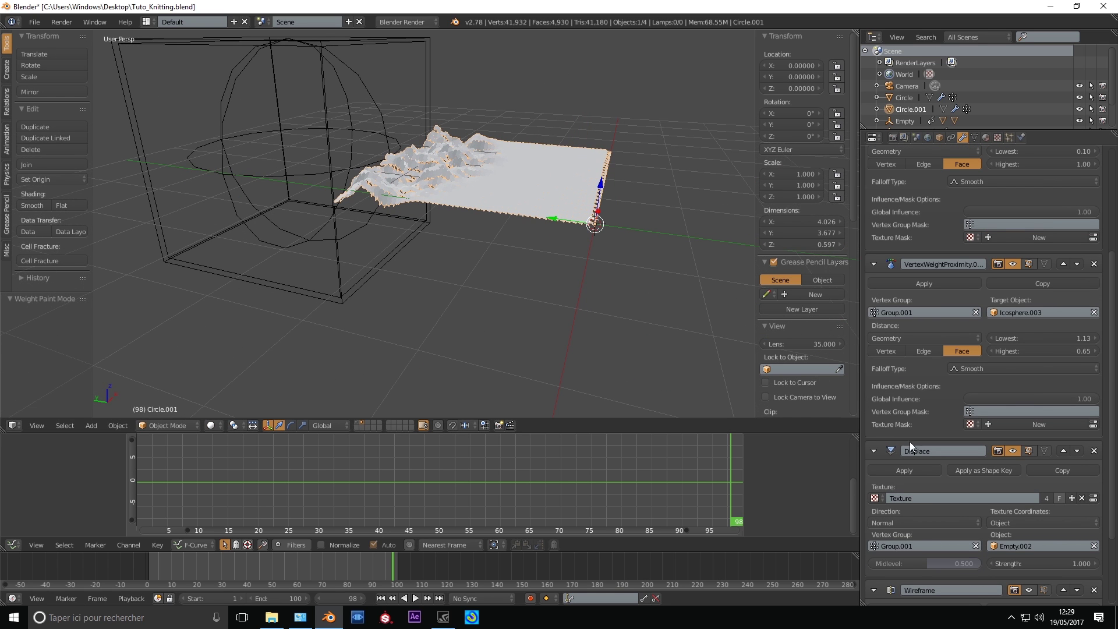
pyautogui.scroll(-4, 909, 441)
pyautogui.click(901, 536)
# Limit the Wireframe to vertex group Group and show it in the viewport.
pyautogui.click(893, 439)
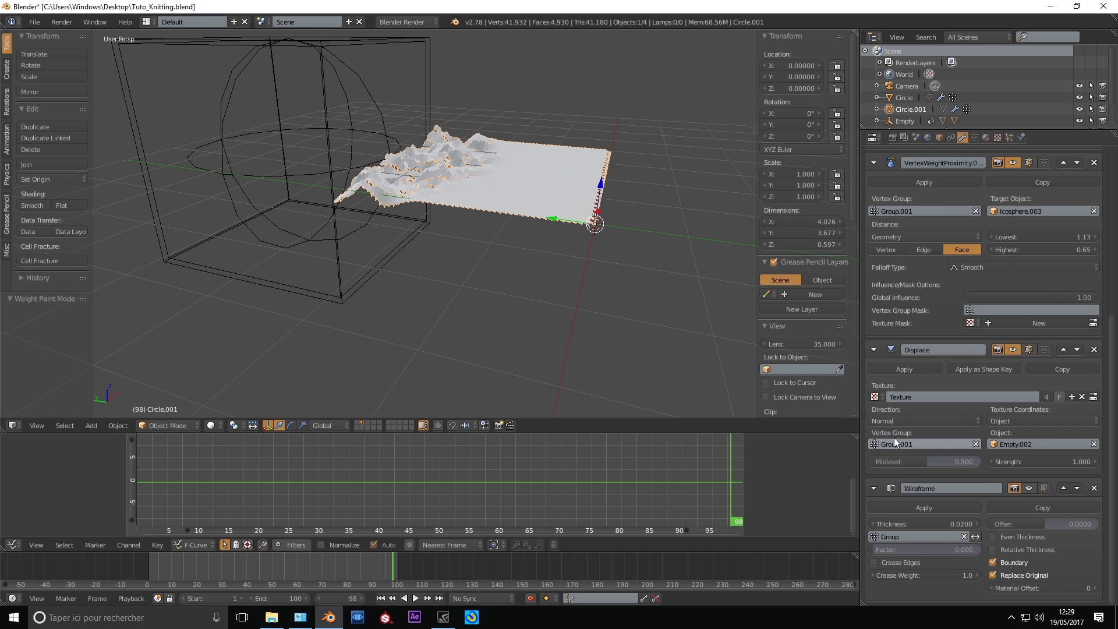
pyautogui.click(1028, 487)
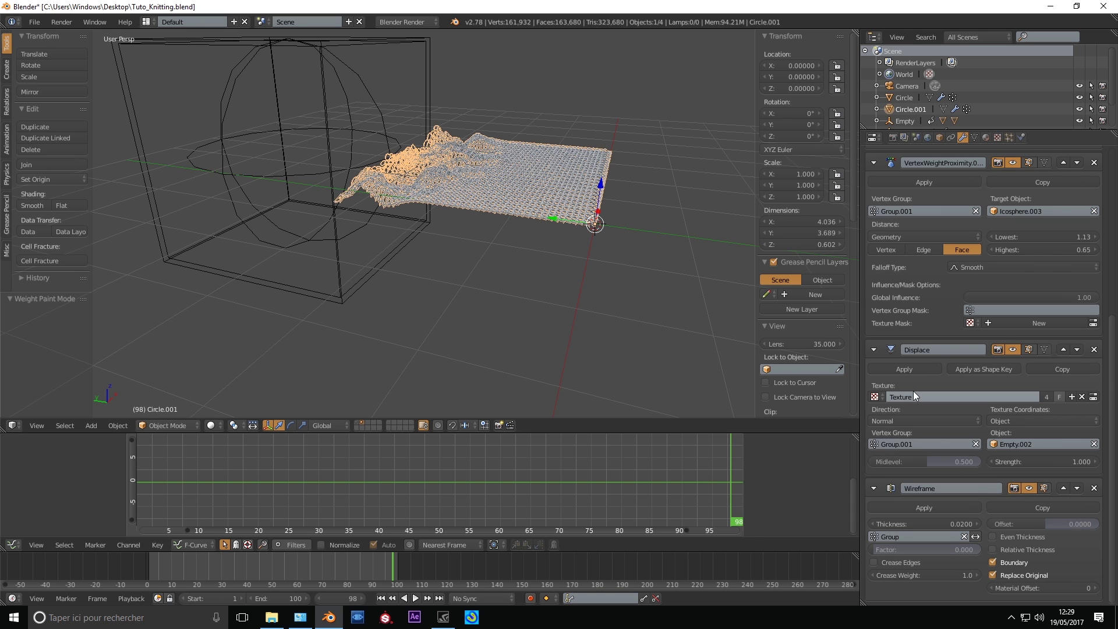
pyautogui.click(873, 349)
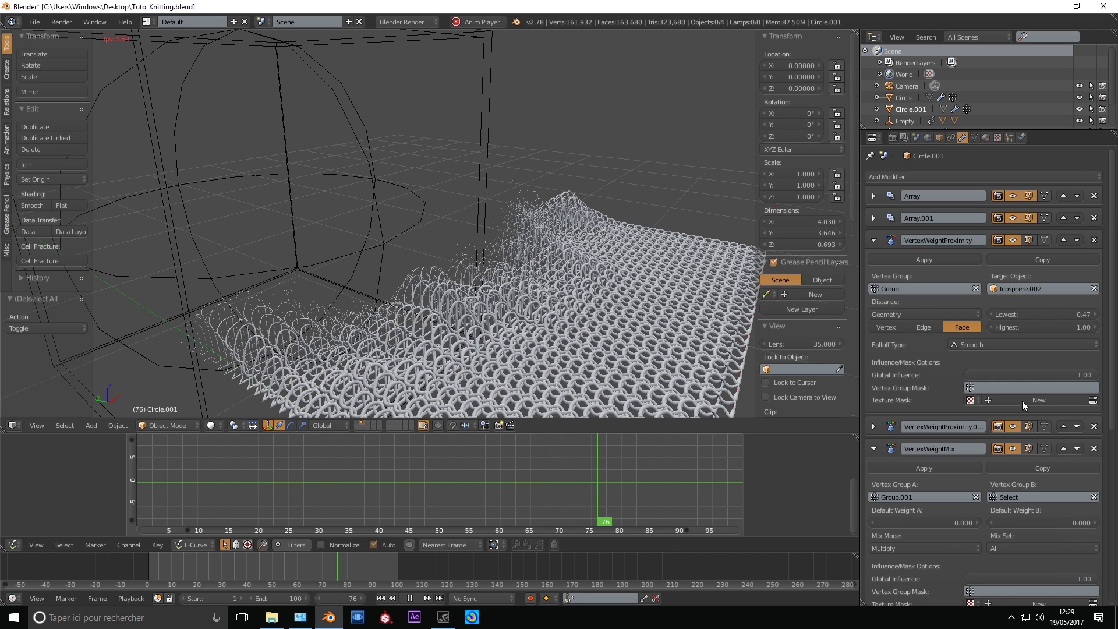
# Duplicate the Displace modifier and collapse the Displace, VertexWeightMix and proximity panels.
pyautogui.scroll(-6, 1022, 401)
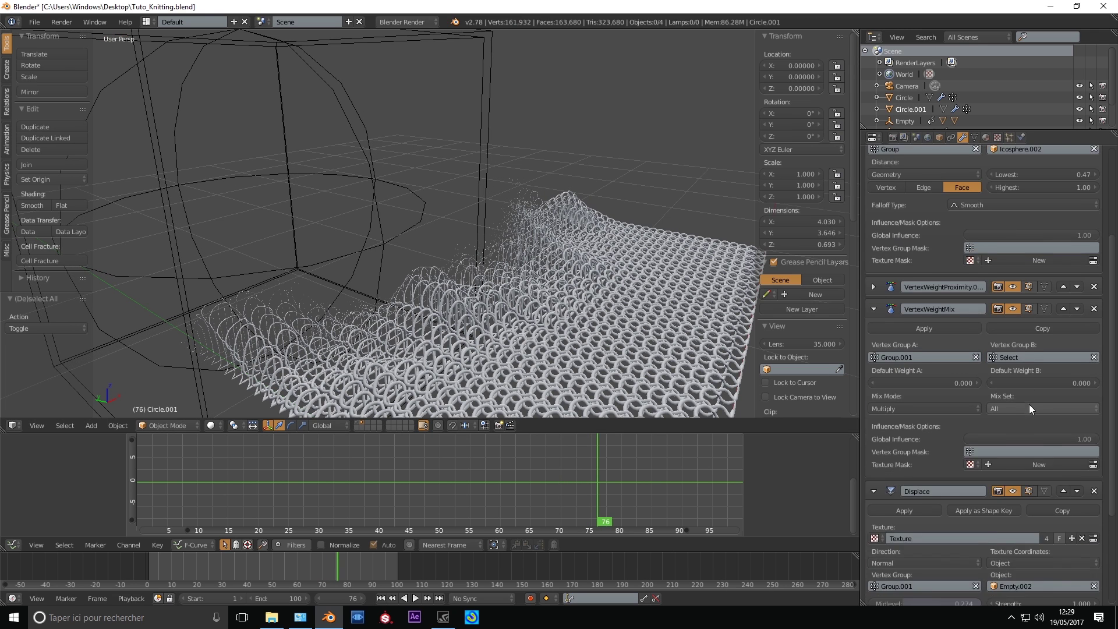
pyautogui.scroll(-6, 1028, 403)
pyautogui.click(1055, 366)
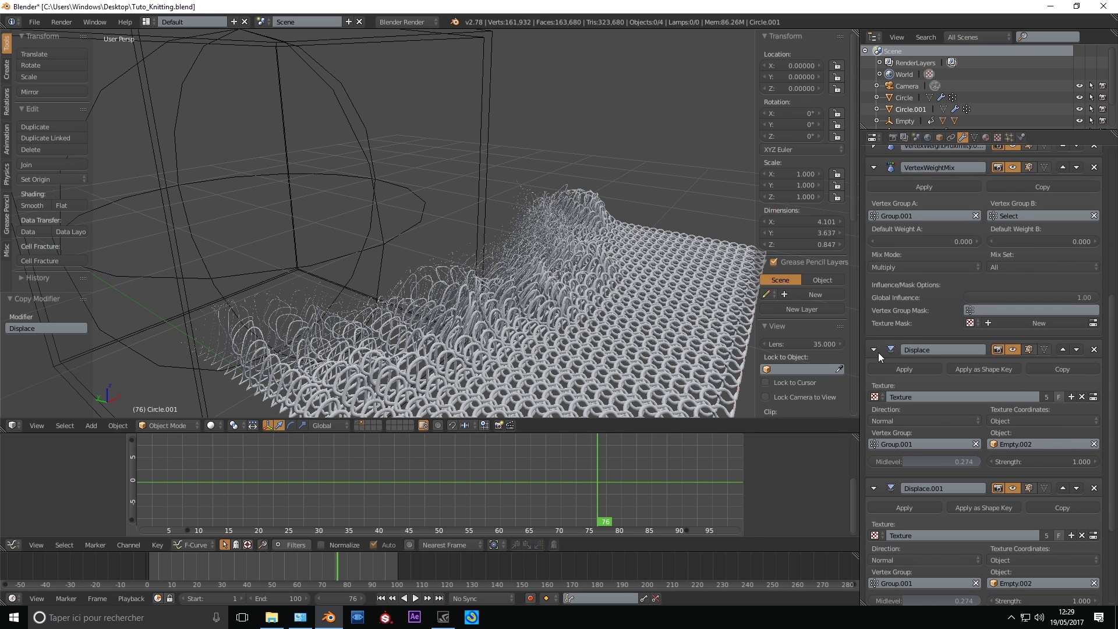
pyautogui.click(873, 349)
pyautogui.click(872, 283)
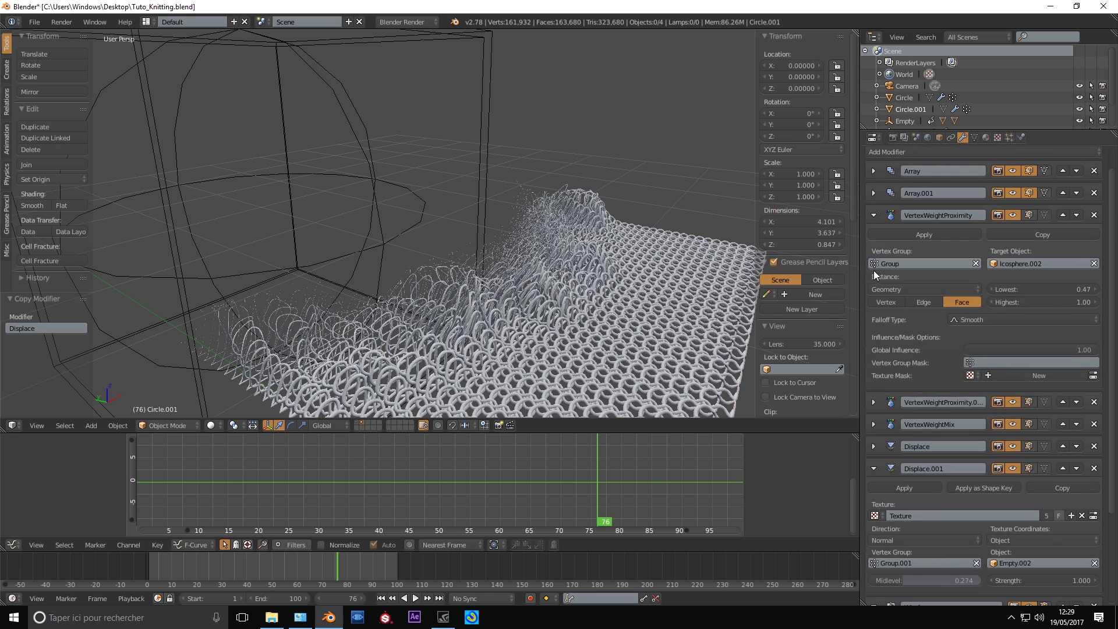
pyautogui.click(873, 215)
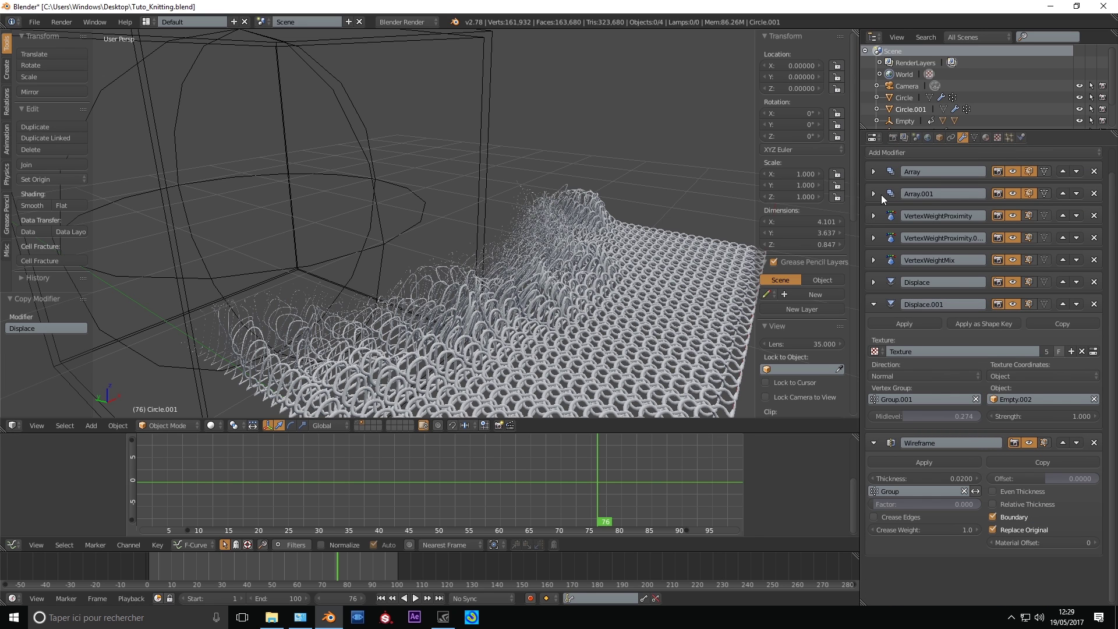
pyautogui.scroll(2, 885, 186)
# Add a Vertex Weight Proximity above Displace with Proximity Mode set to Geometry.
pyautogui.click(899, 173)
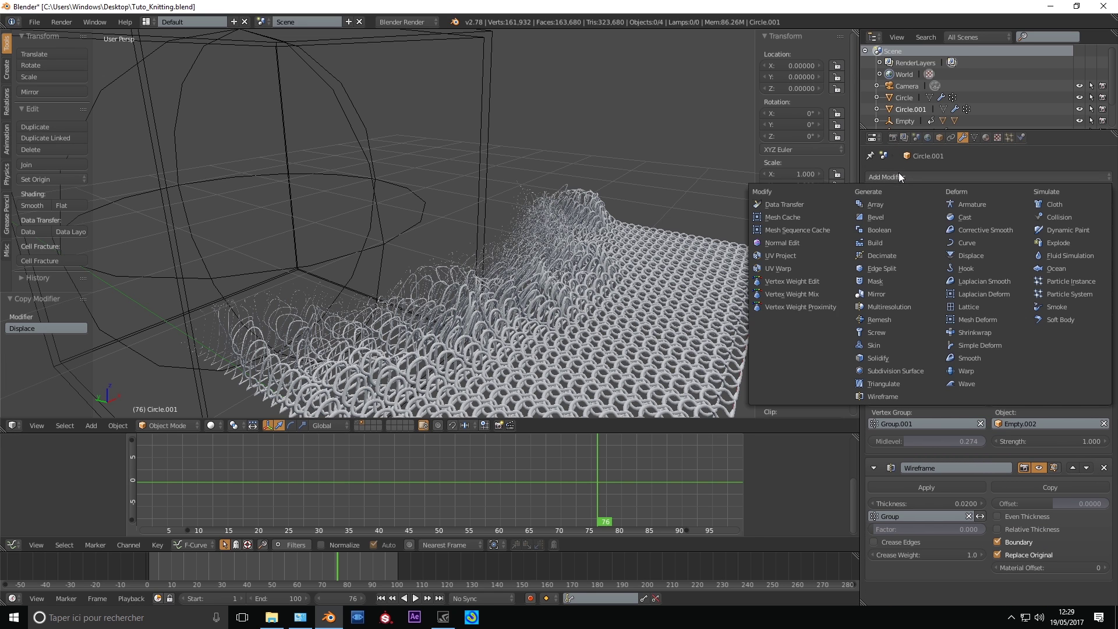
pyautogui.click(812, 306)
pyautogui.click(1060, 340)
pyautogui.click(1064, 303)
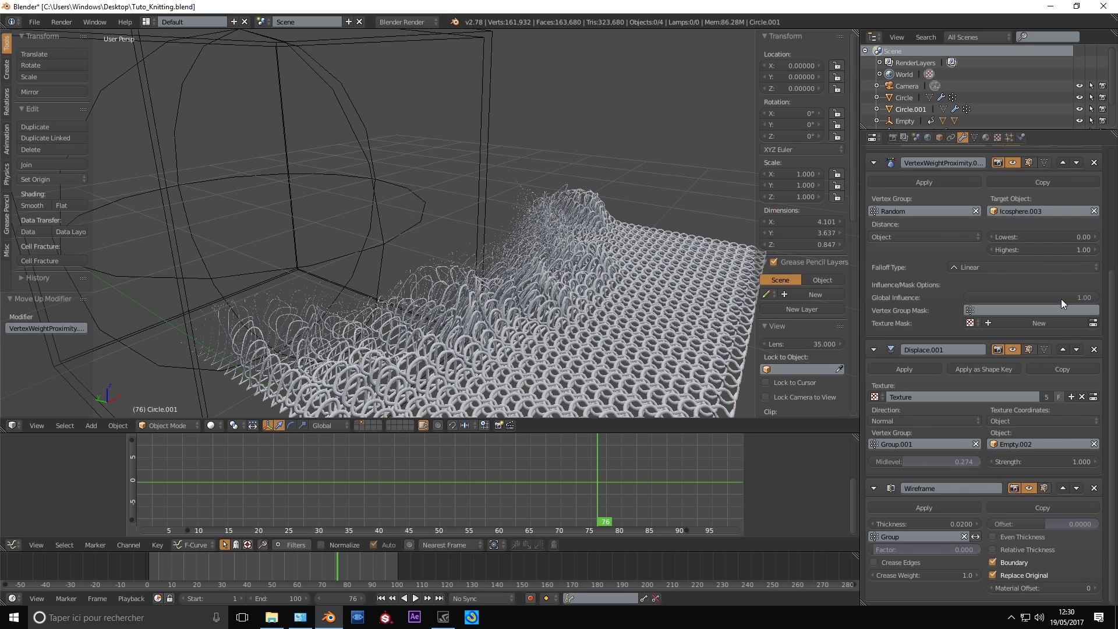
pyautogui.scroll(5, 1060, 299)
pyautogui.click(1064, 300)
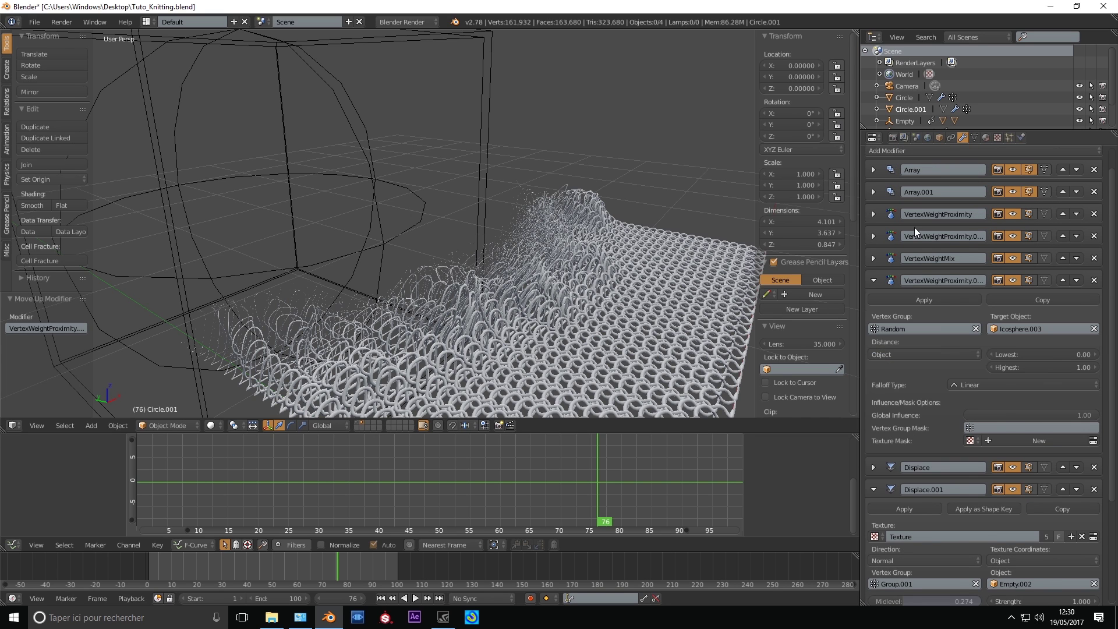
pyautogui.click(929, 353)
pyautogui.click(923, 322)
# Select the Random vertex group and enter Weight Paint to preview it.
pyautogui.click(973, 138)
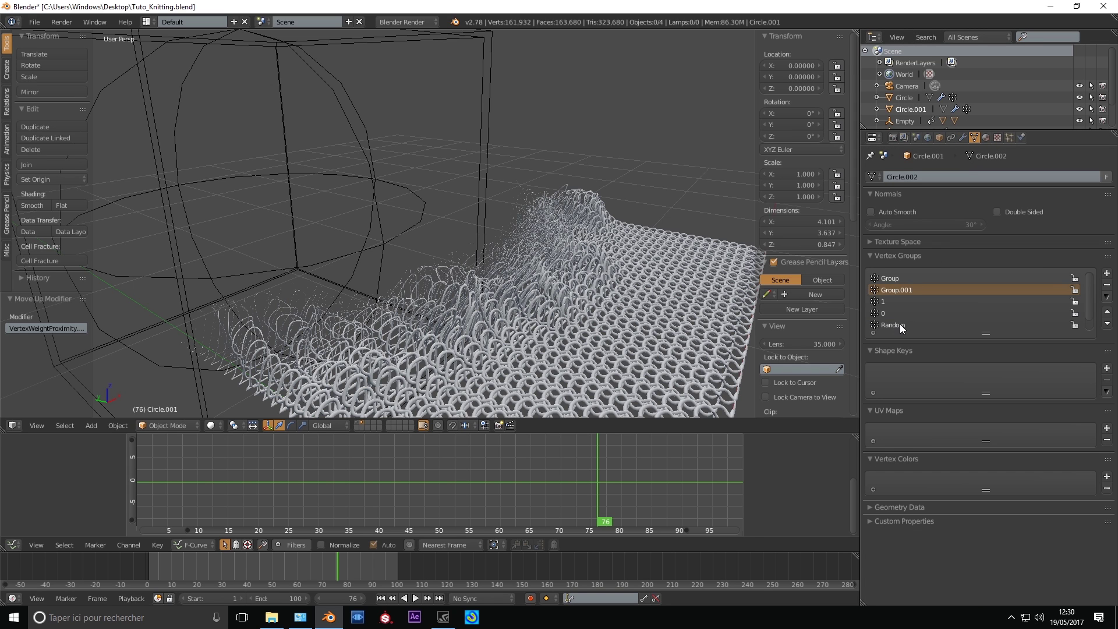
pyautogui.click(900, 324)
pyautogui.hotkey('ctrl', 'Tab')
# Set the proximity falloff to Random and Lowest to 0.00, then toggle Edit Mode and return to Weight Paint.
pyautogui.click(961, 138)
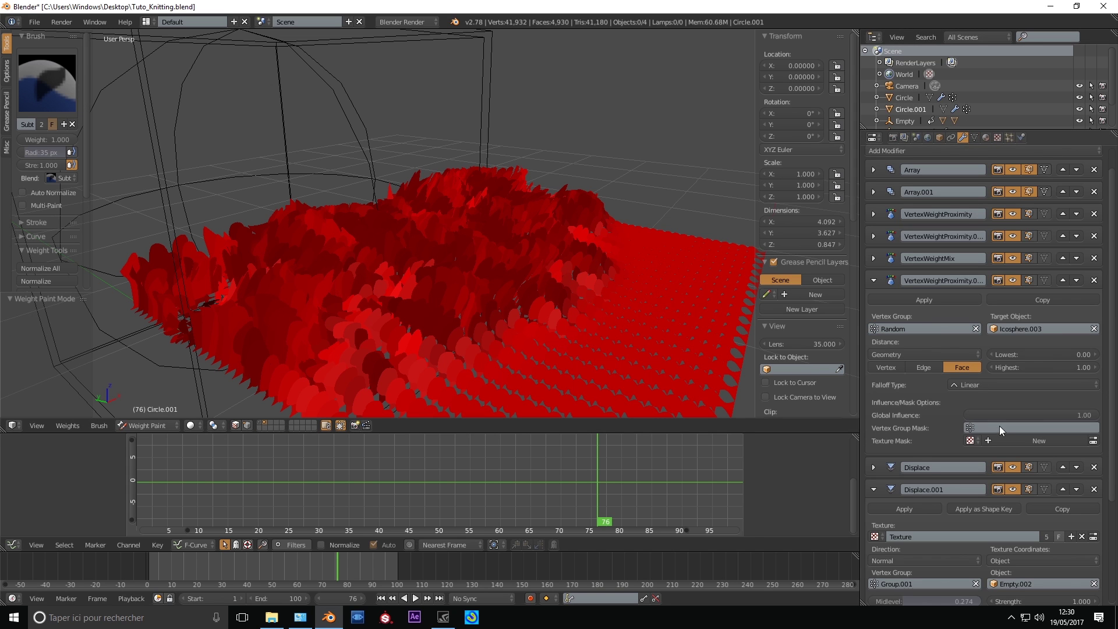
pyautogui.click(1011, 384)
pyautogui.click(995, 305)
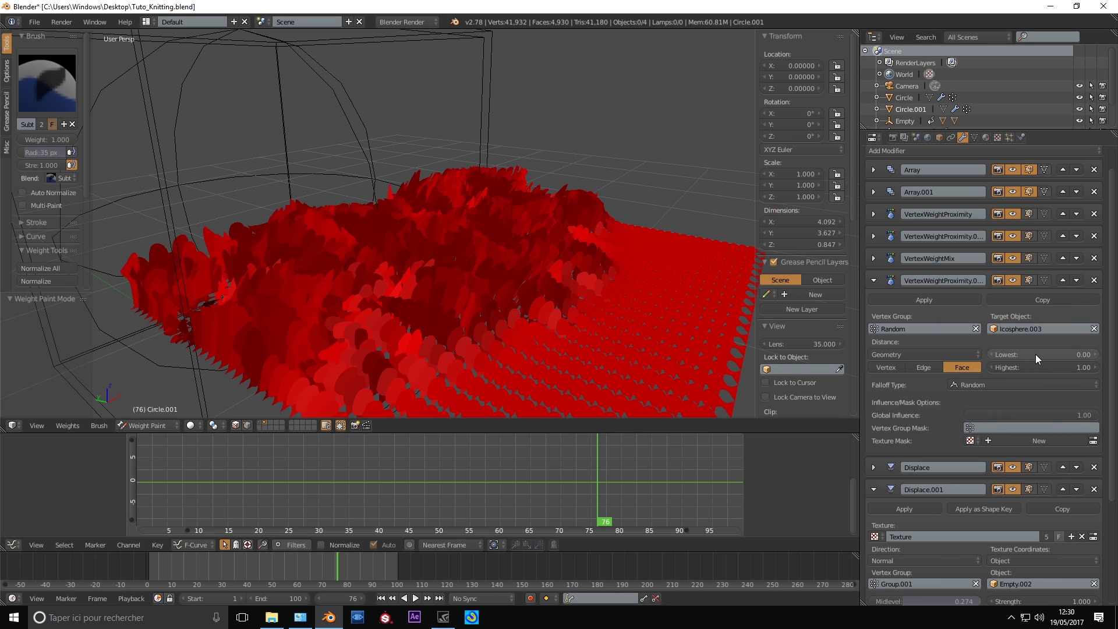
pyautogui.moveTo(1042, 354); pyautogui.dragTo(1001, 354)
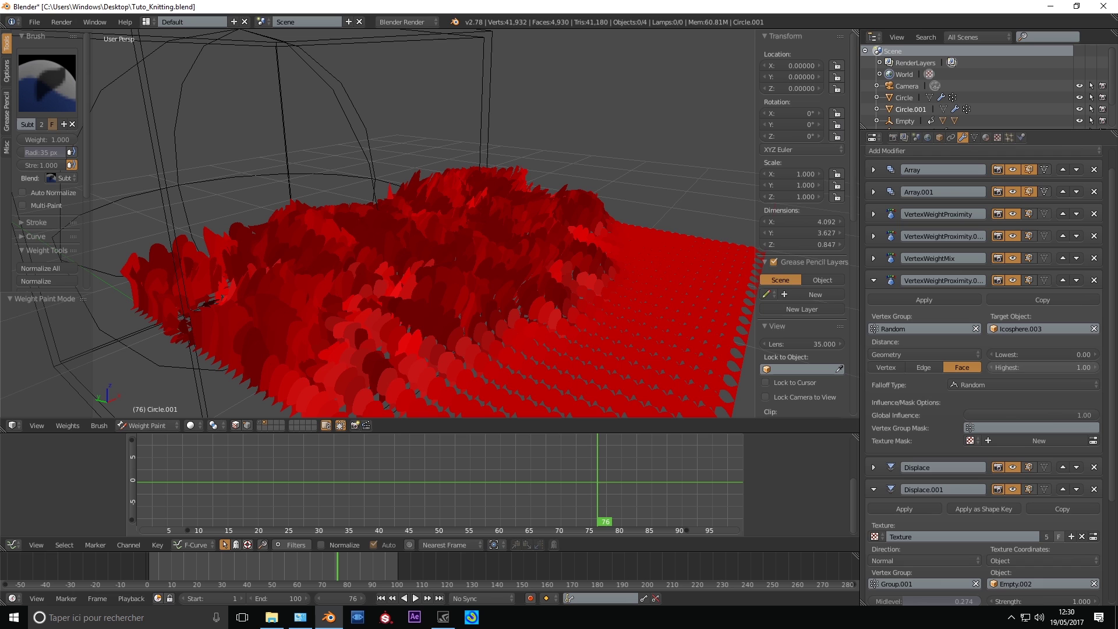
pyautogui.press('Tab')
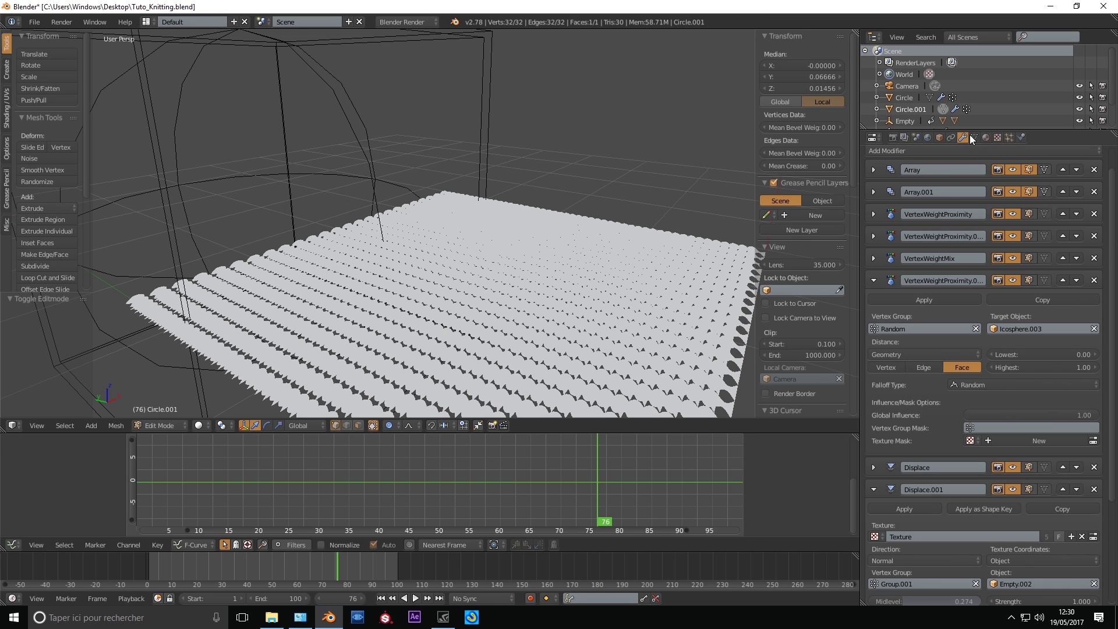
pyautogui.click(973, 137)
pyautogui.press('Tab')
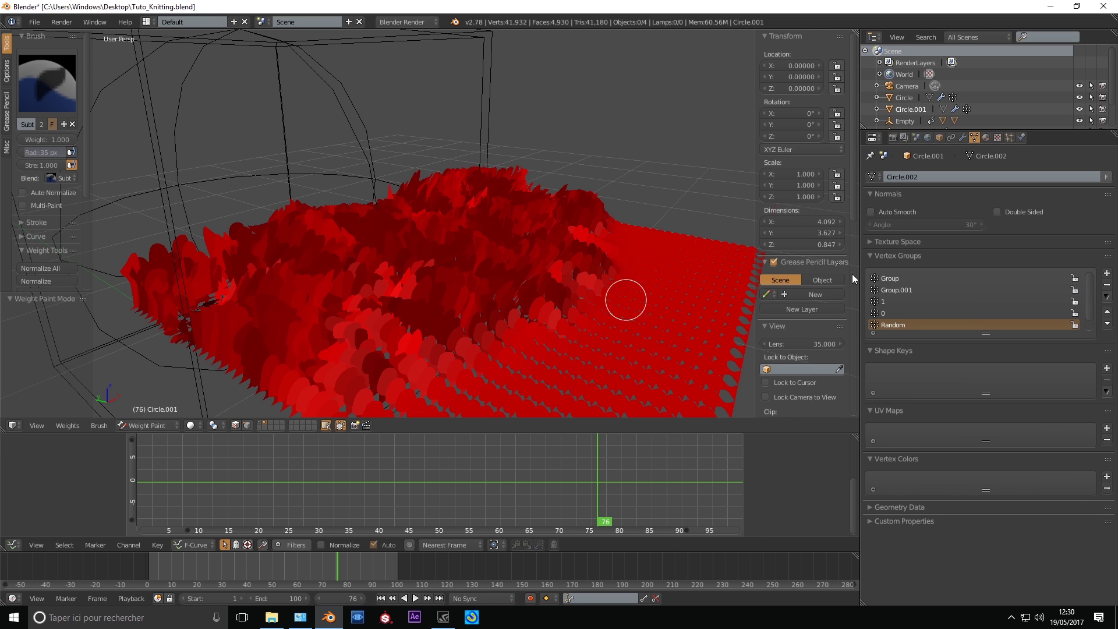
# Remove the extra proximity modifier and add a Vertex Weight Mix with Group.001 as A and Random as B.
pyautogui.click(962, 137)
pyautogui.click(1099, 192)
pyautogui.click(988, 176)
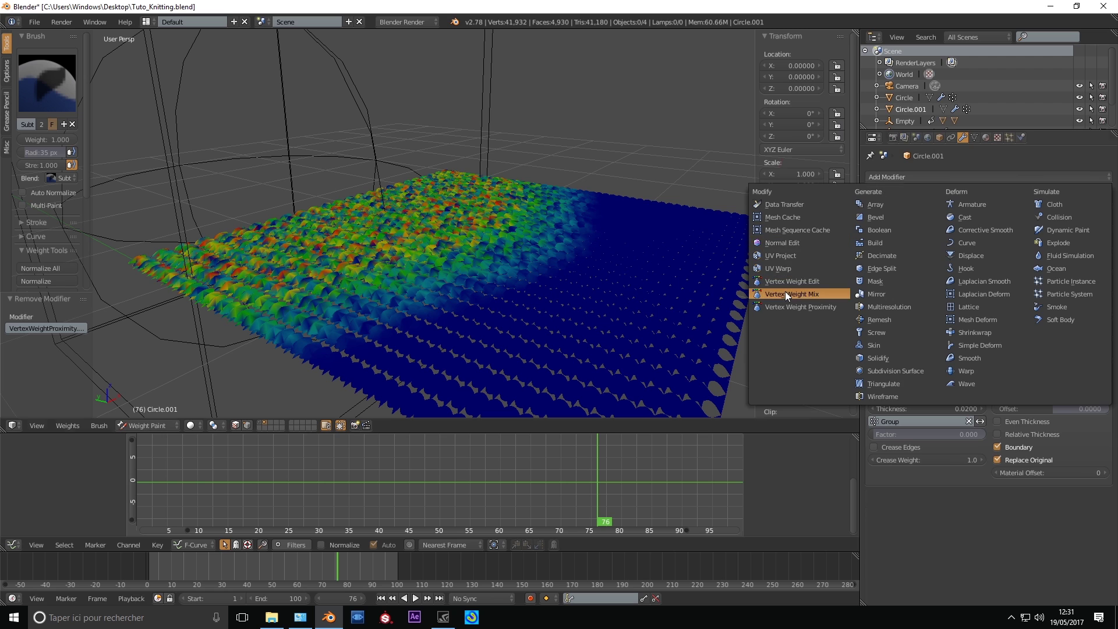
pyautogui.click(784, 294)
pyautogui.scroll(-3, 1056, 455)
pyautogui.click(927, 481)
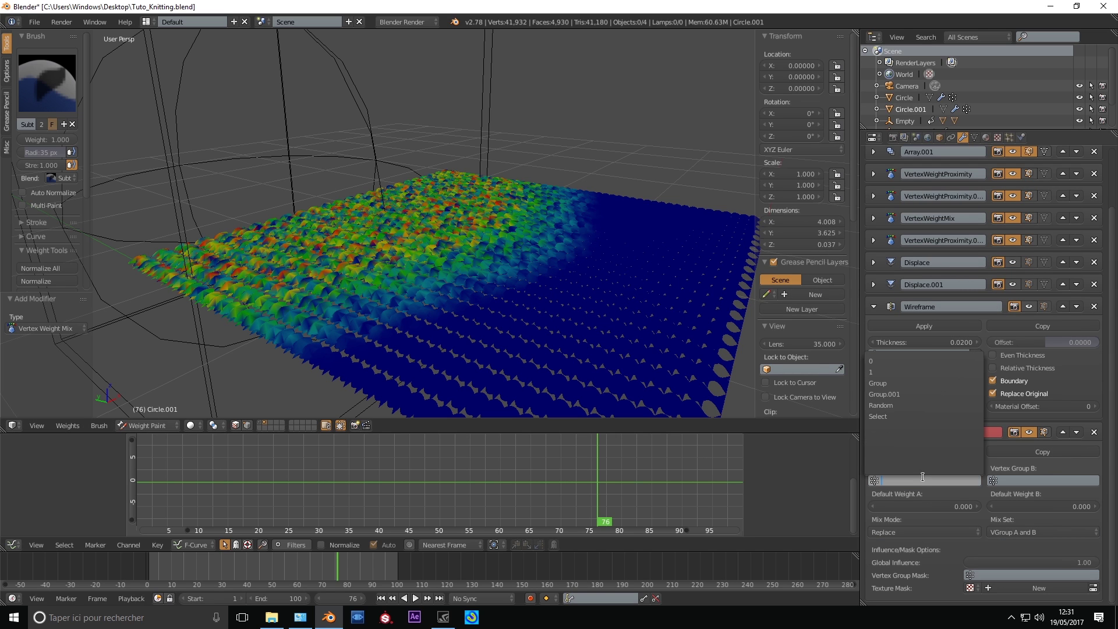
pyautogui.click(905, 394)
pyautogui.click(1029, 480)
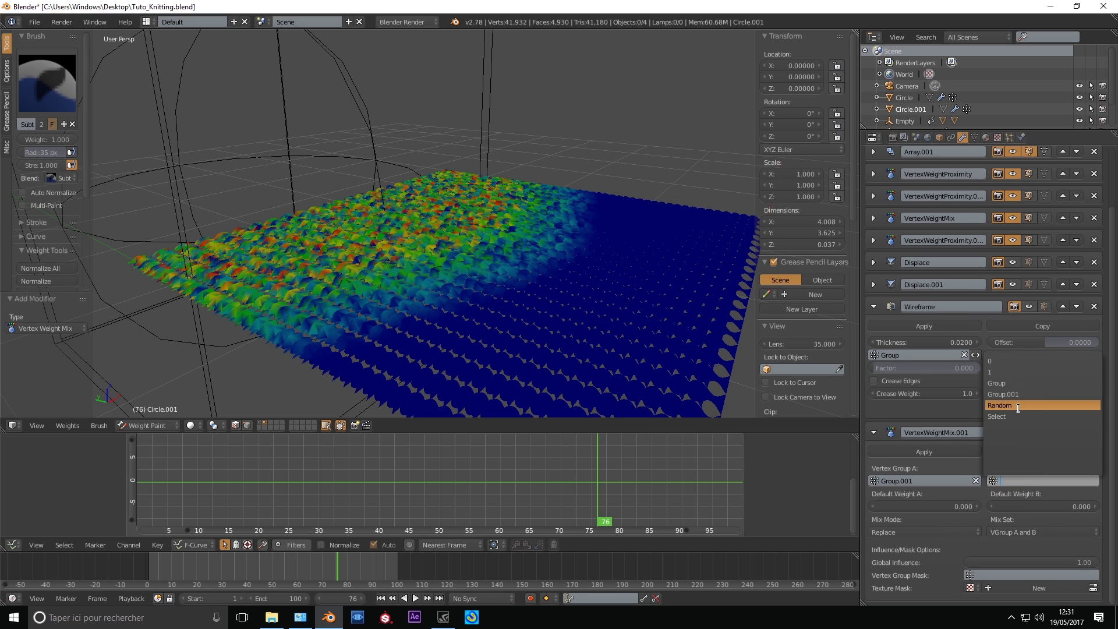
pyautogui.click(1076, 407)
# Move the weight mix above the Displace modifiers and set Mix Set All, Mix Mode Multiply.
pyautogui.click(1063, 432)
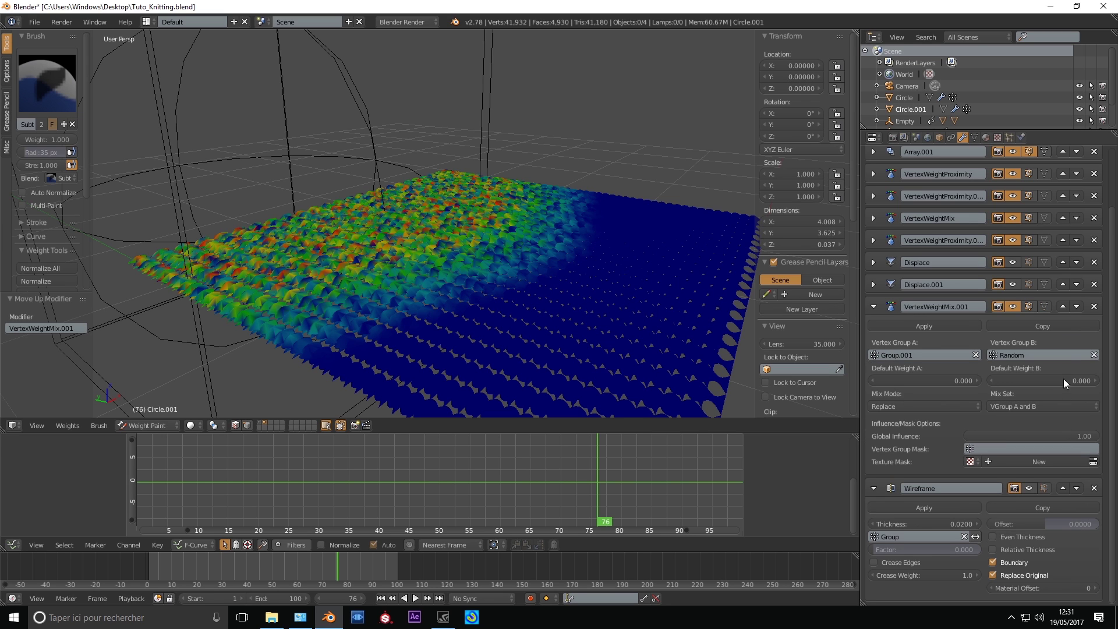
pyautogui.click(1064, 308)
pyautogui.click(1062, 284)
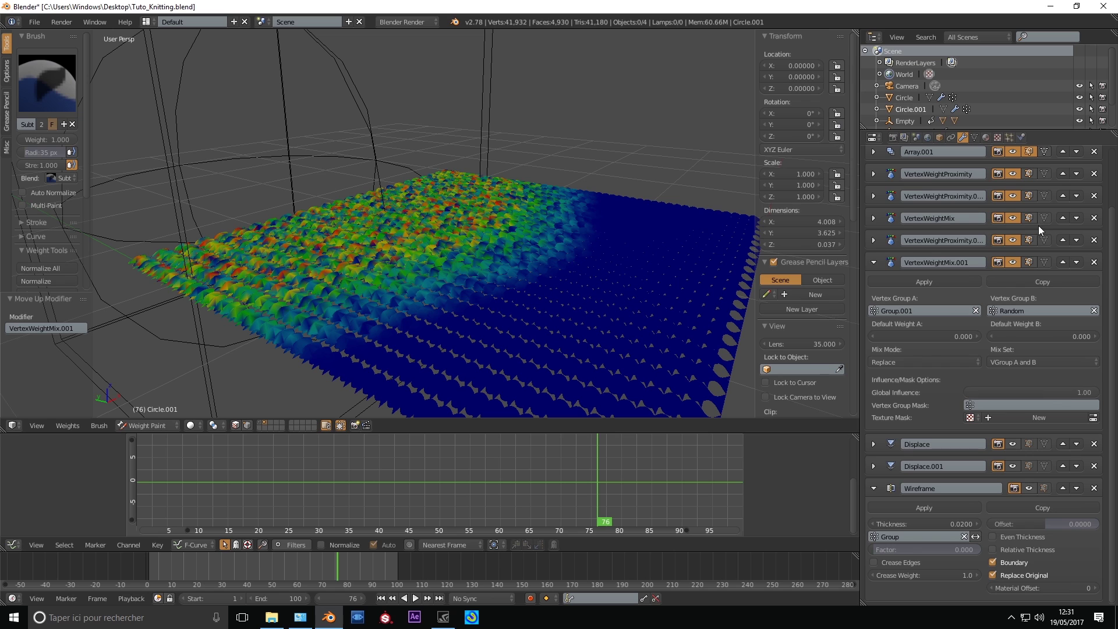
pyautogui.scroll(2, 1049, 266)
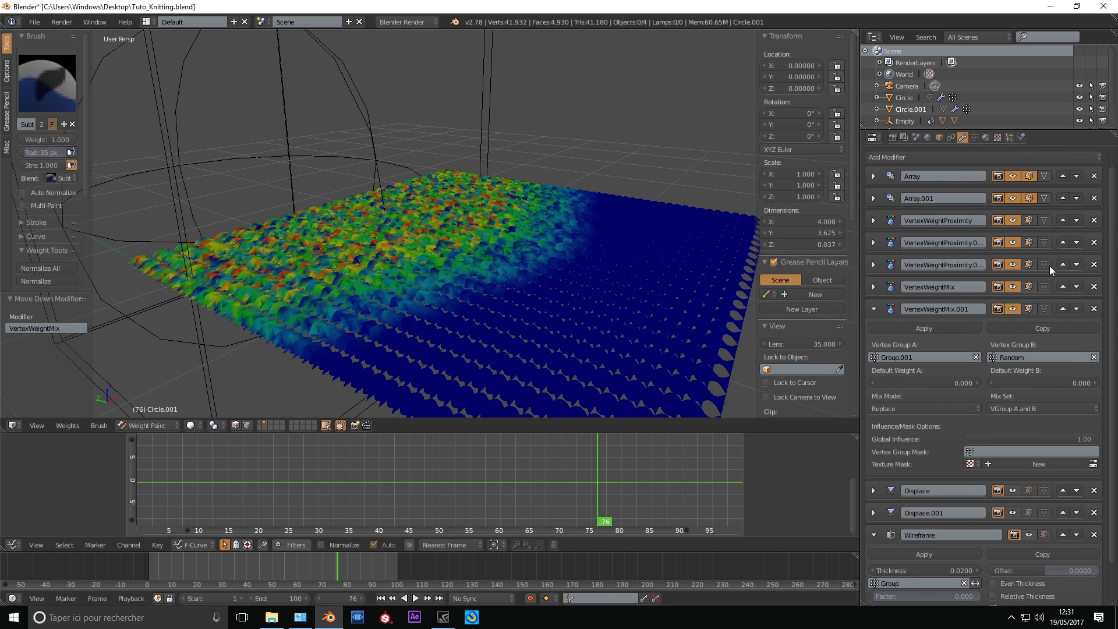
pyautogui.click(925, 409)
pyautogui.click(1025, 406)
pyautogui.click(935, 413)
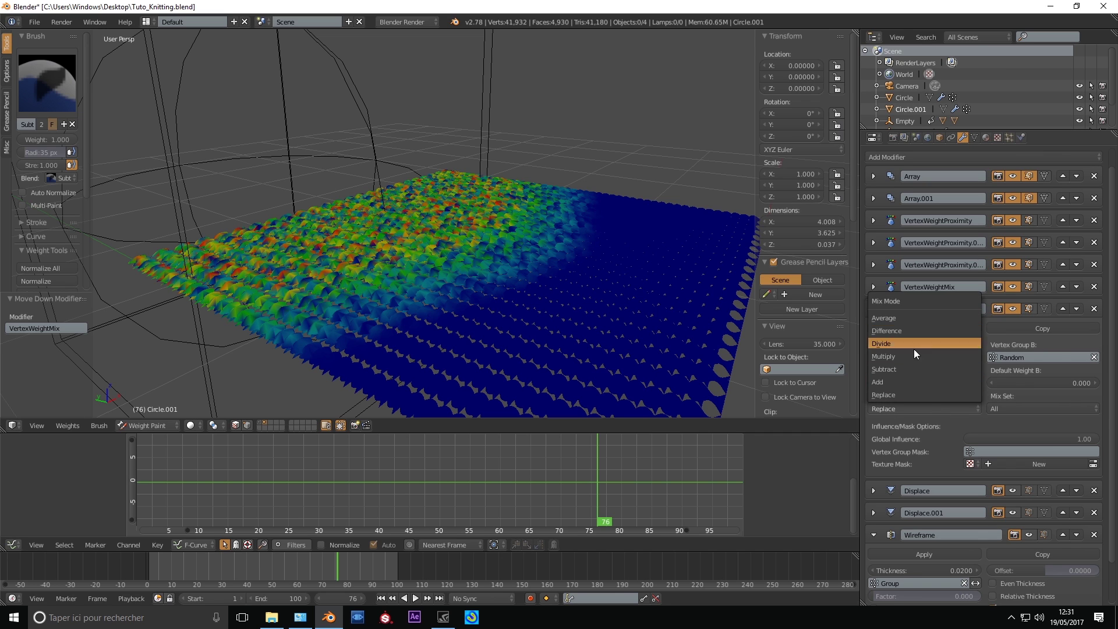
pyautogui.click(913, 358)
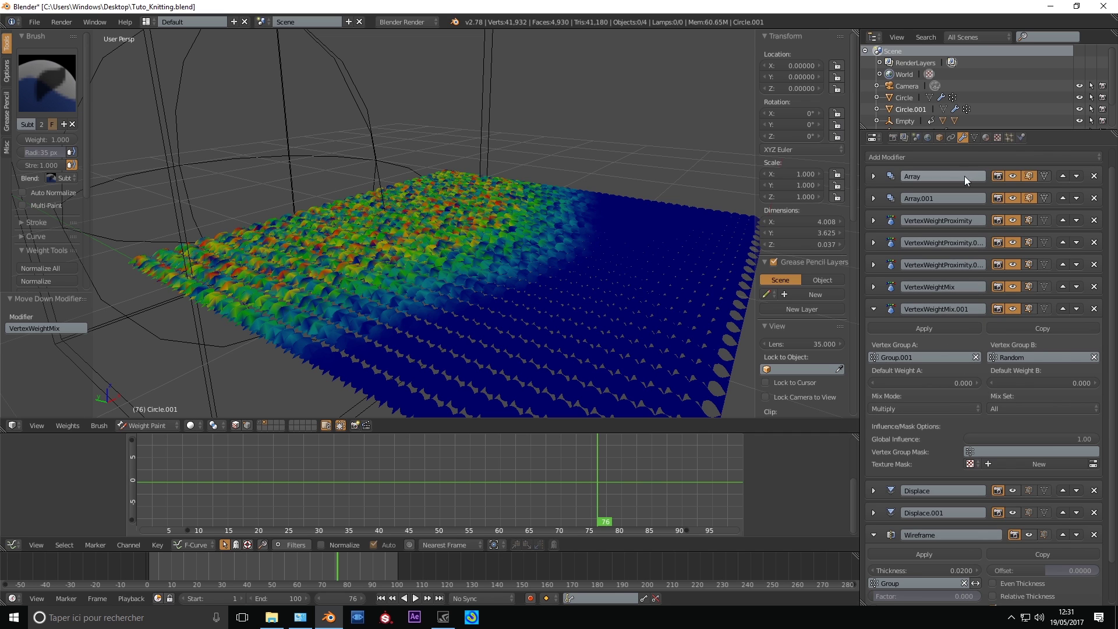
# Preview the Group.001 weights in the vertex groups list.
pyautogui.click(974, 137)
pyautogui.click(902, 291)
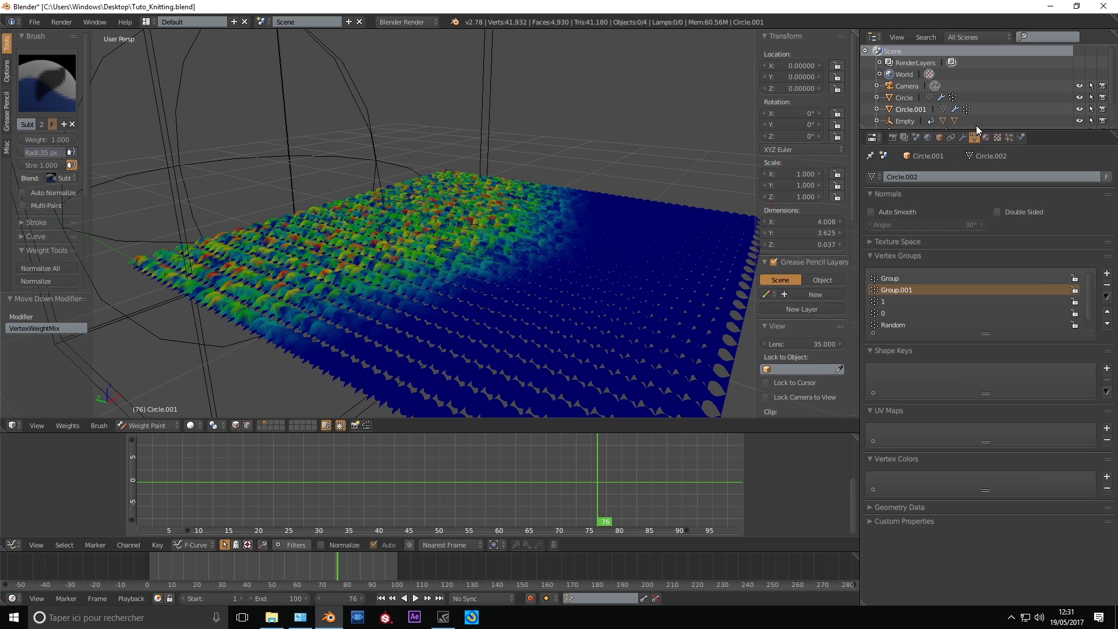
pyautogui.click(963, 138)
# Show Displace in the viewport, set weight mix influence to 0.32, show Wireframe, and return to Object Mode.
pyautogui.scroll(-2, 951, 369)
pyautogui.scroll(-1, 951, 369)
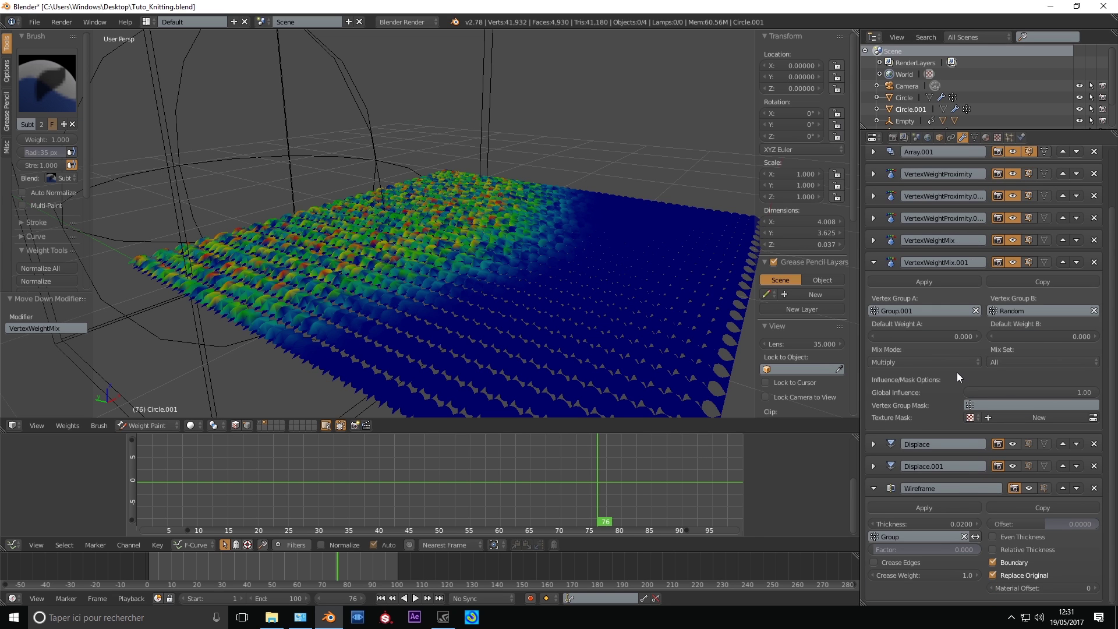
pyautogui.click(1011, 445)
pyautogui.moveTo(1082, 392); pyautogui.dragTo(1021, 271)
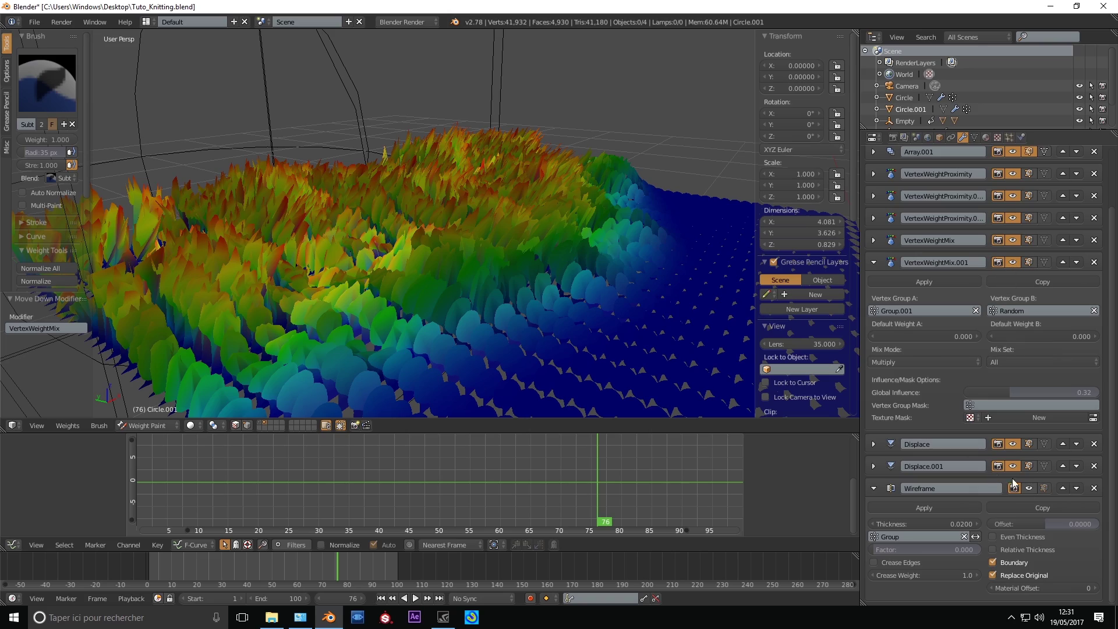
pyautogui.click(1013, 486)
pyautogui.hotkey('ctrl', 'Tab')
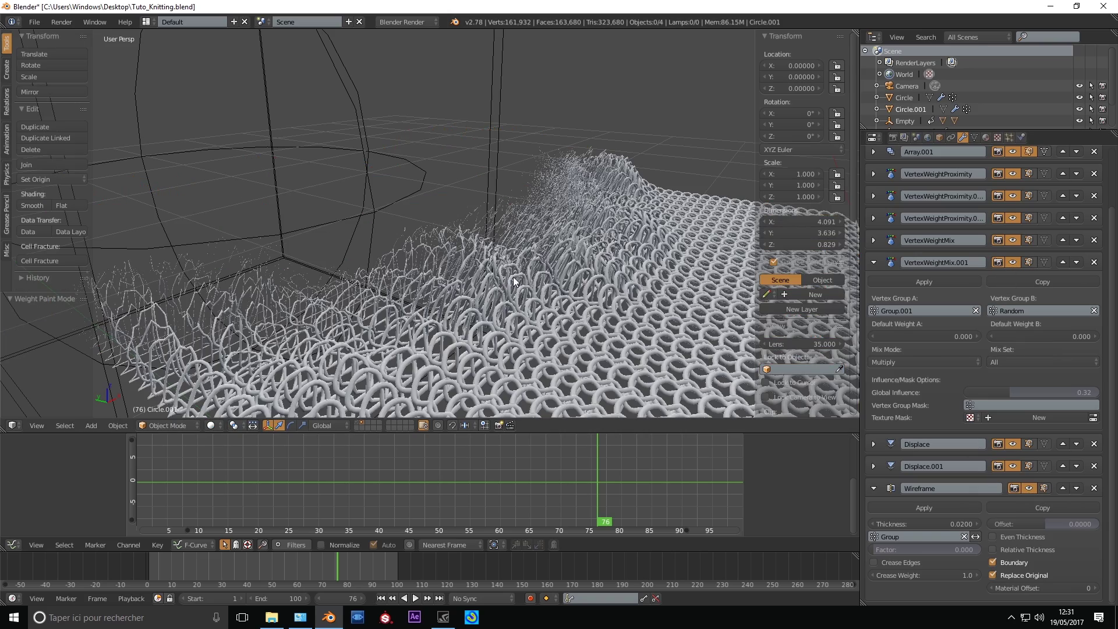